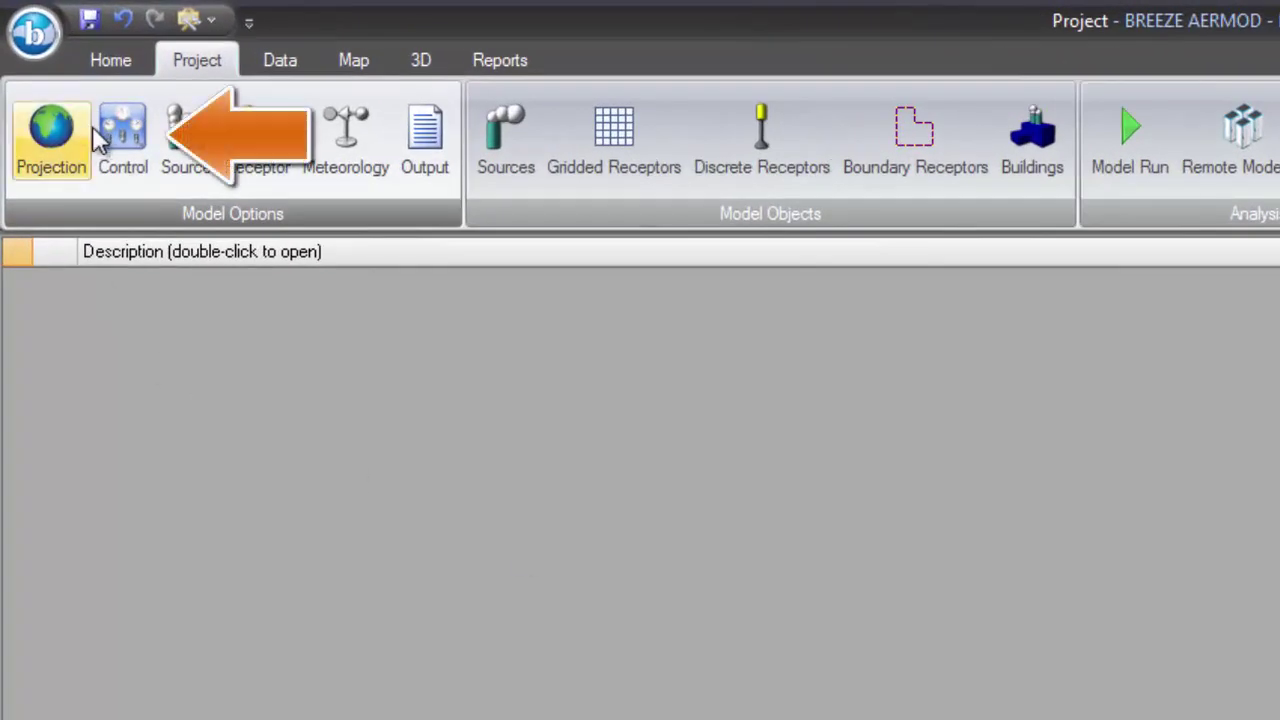
Review the Control options and read the help on choosing the AERMOD version
left_click(112, 140)
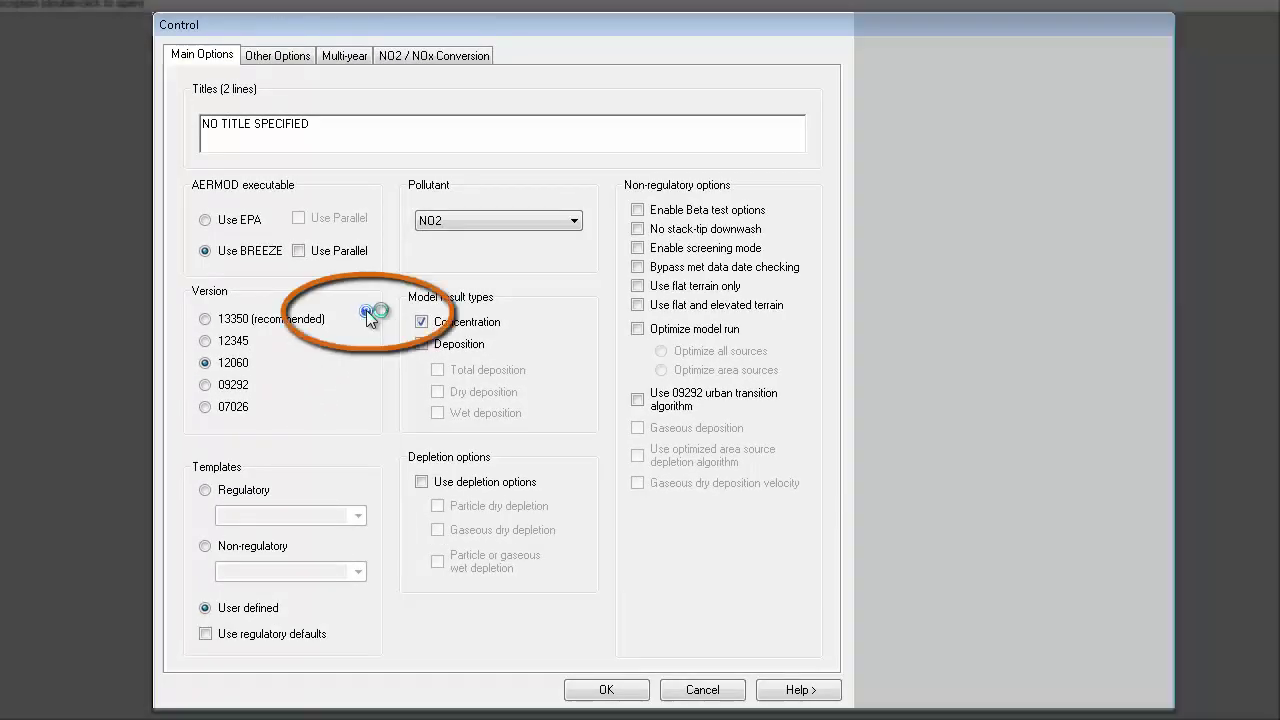
left_click(366, 311)
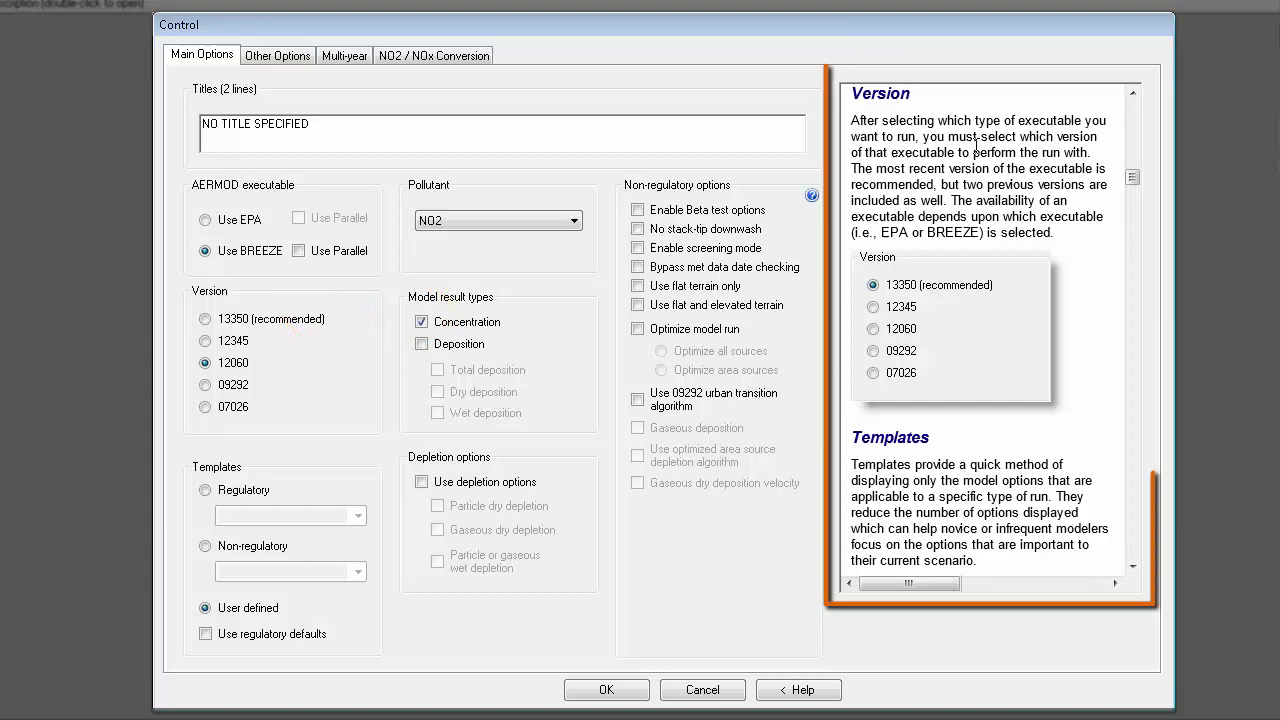
left_click_drag(1130, 177, 1132, 196)
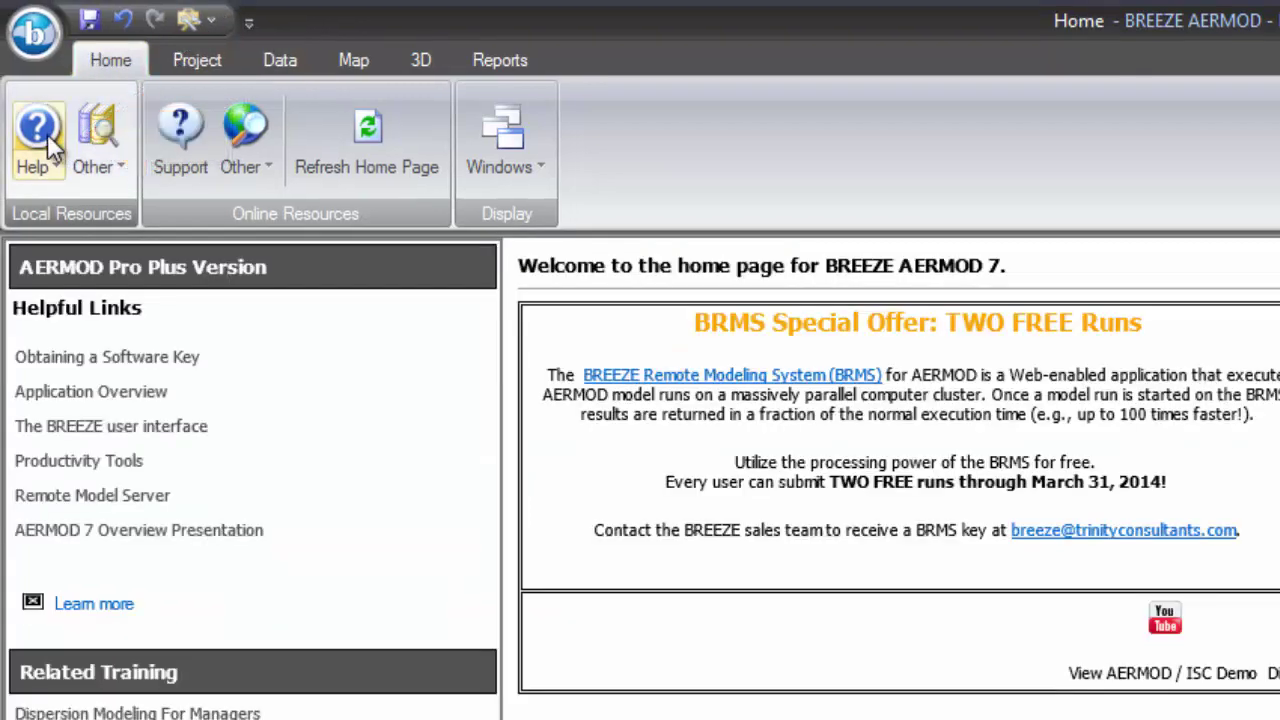
Browse the help contents, then open the Map Tab help topic
left_click(40, 133)
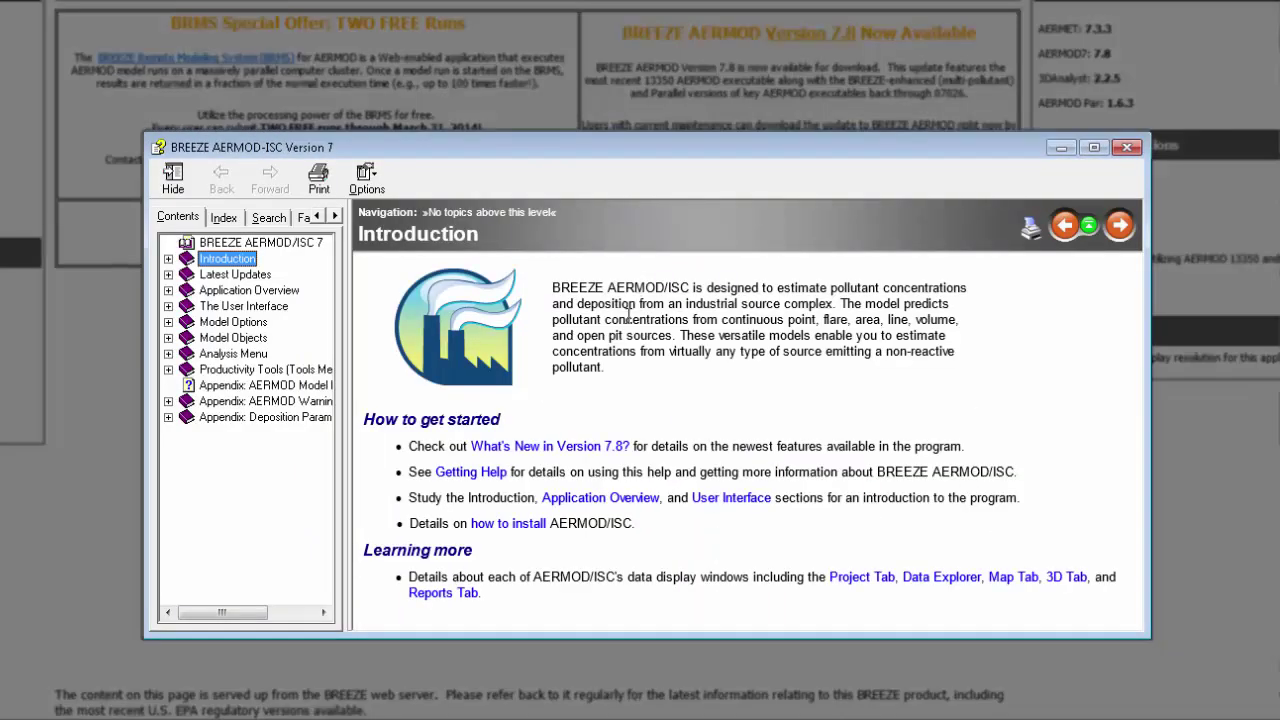
left_click(1127, 147)
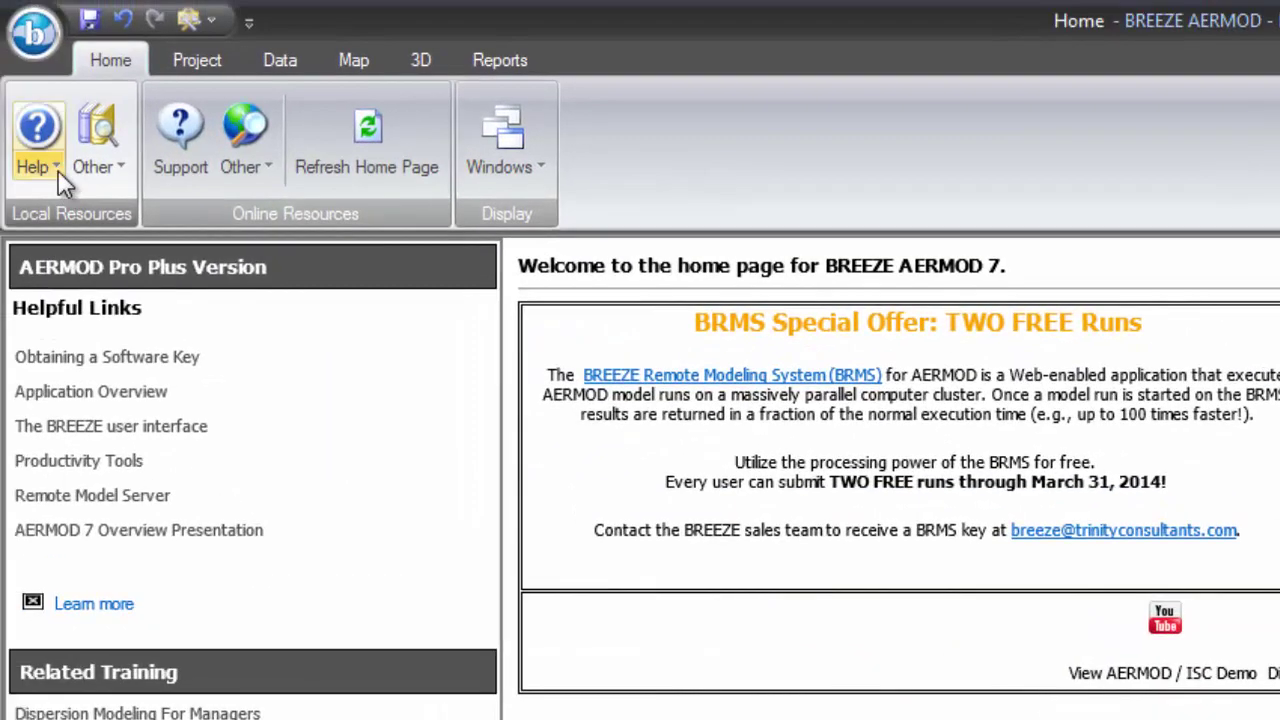
left_click(56, 168)
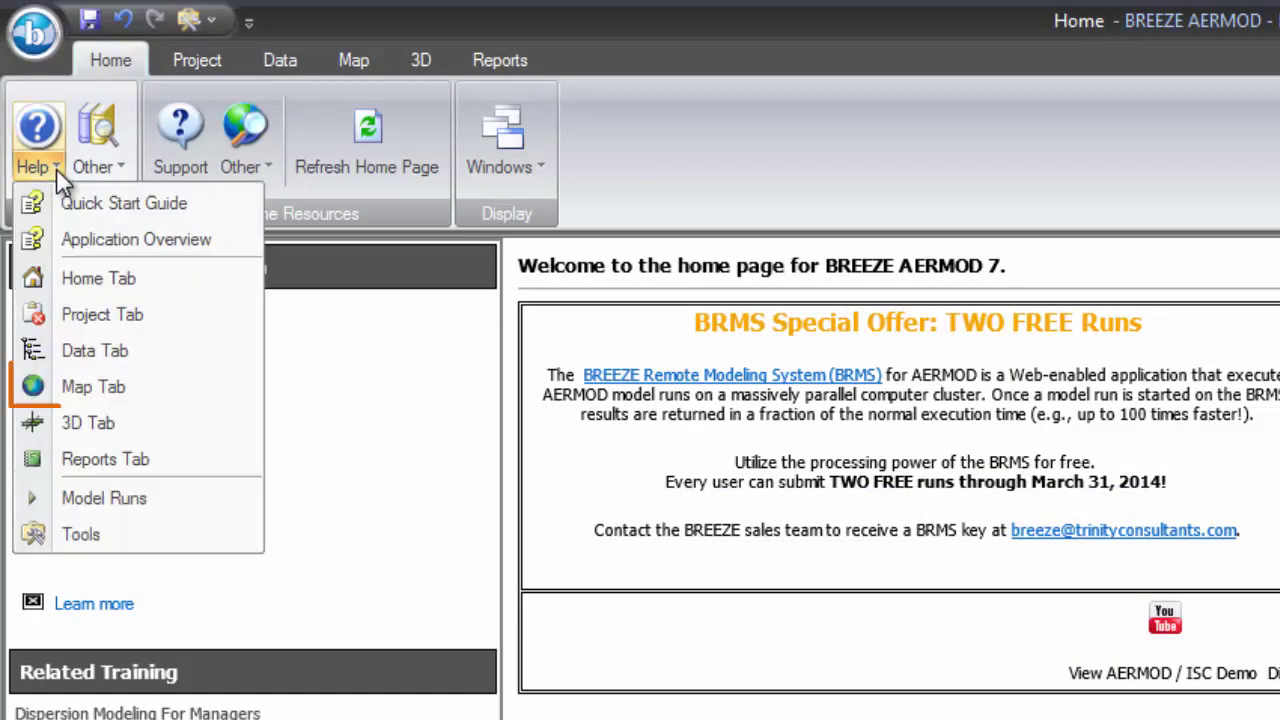
left_click(132, 379)
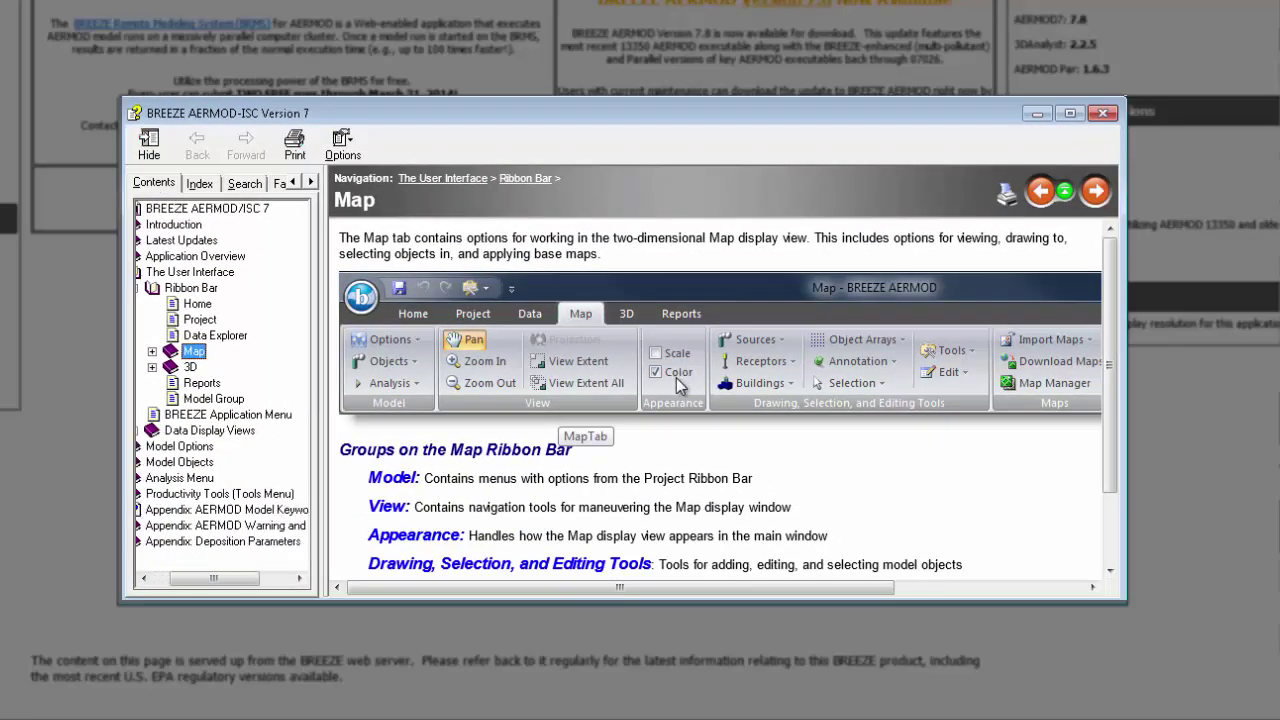
scroll(810, 463, "down", 2)
scroll(810, 463, "down", 1)
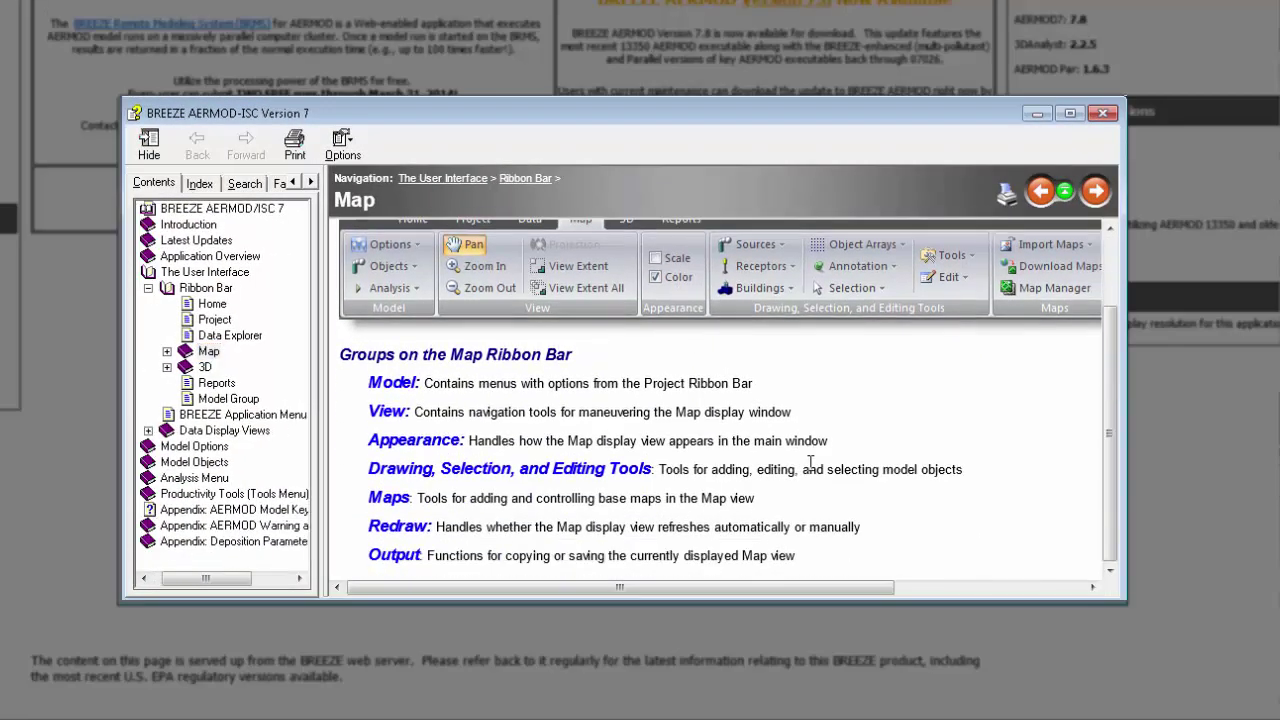
Read the Map Appearance help, then list the Other reference documents
left_click(426, 445)
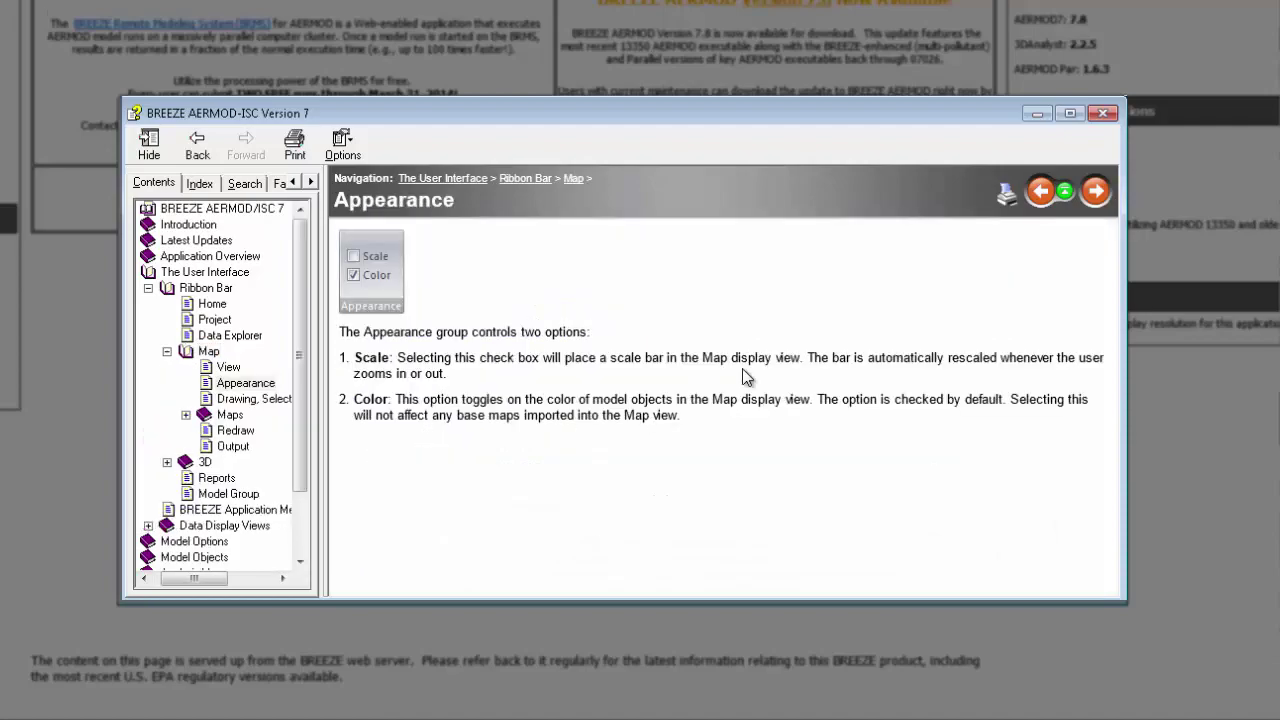
left_click(1103, 116)
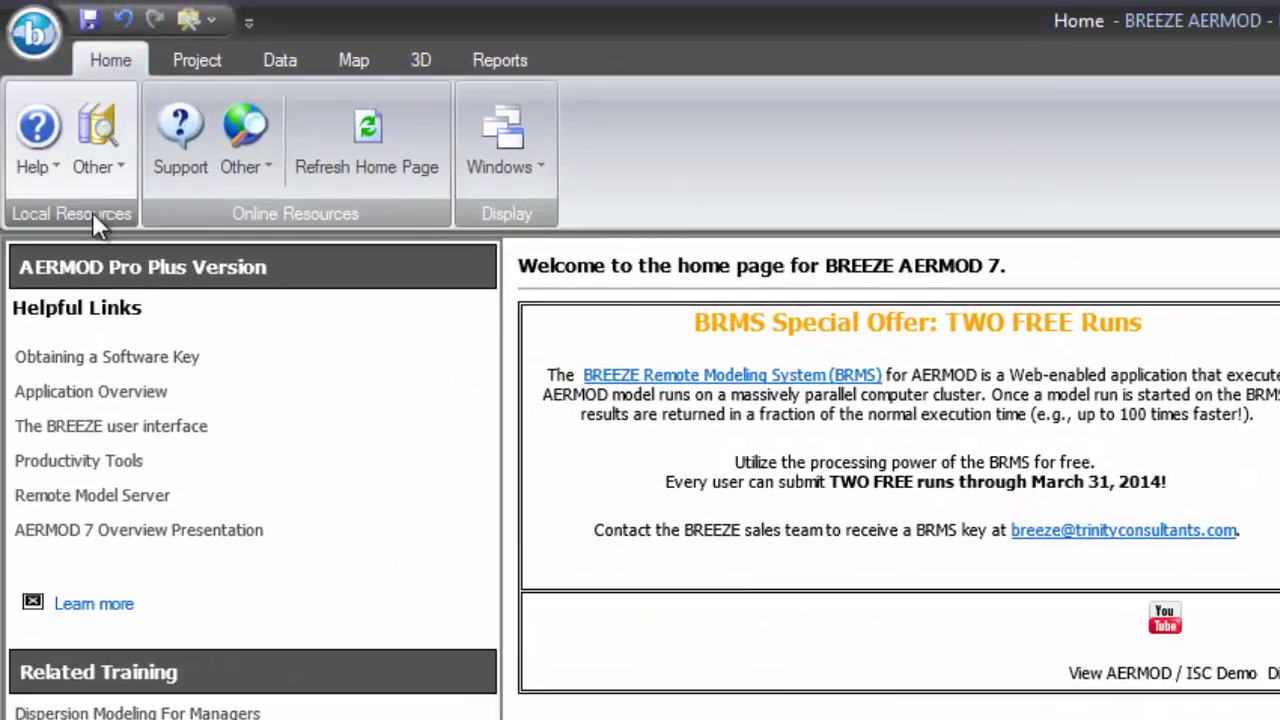
left_click(106, 165)
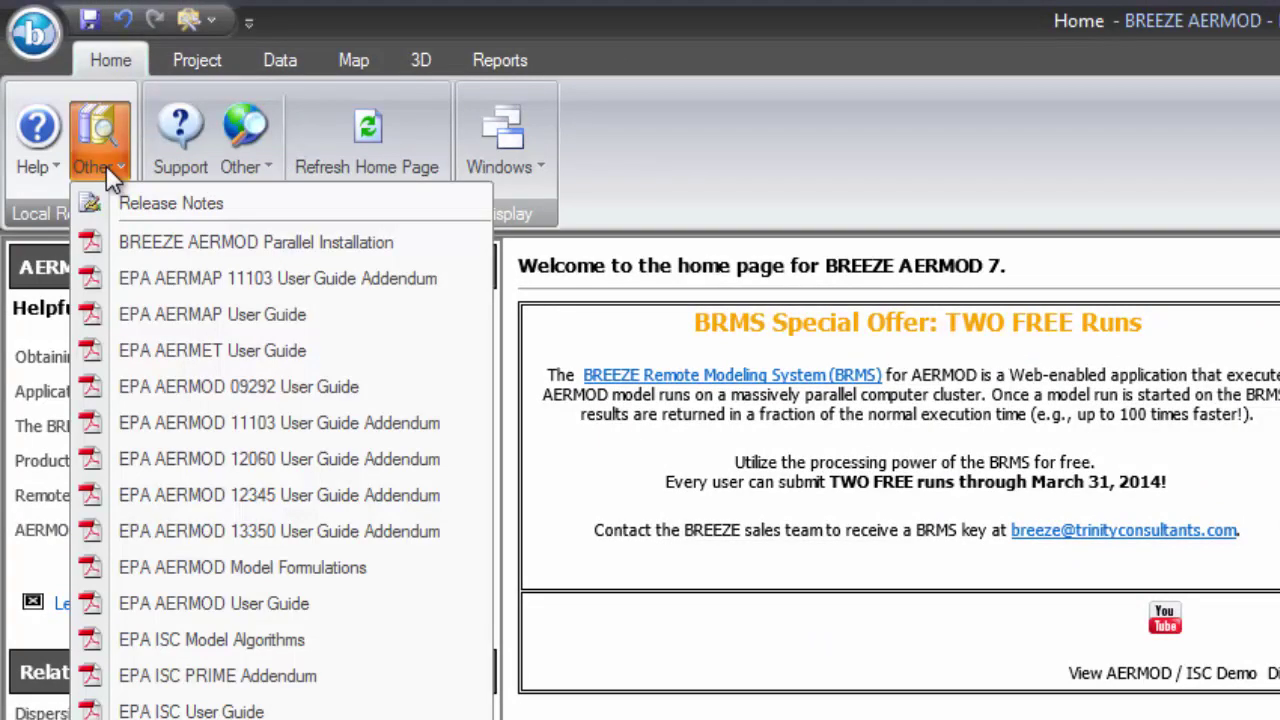
View the EPA AERMET User Guide PDF from the Other reference list
left_click(228, 352)
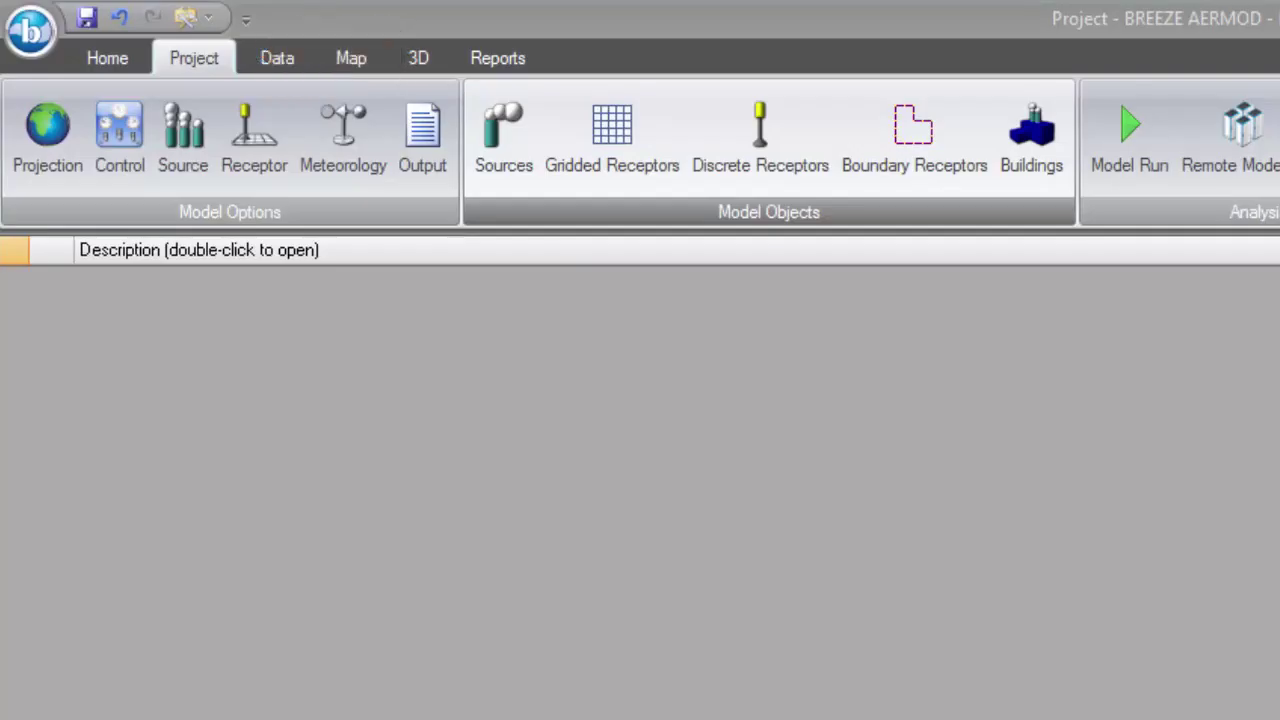
Add new point source NEW_STACK and enter an emission rate of 10
left_click(420, 134)
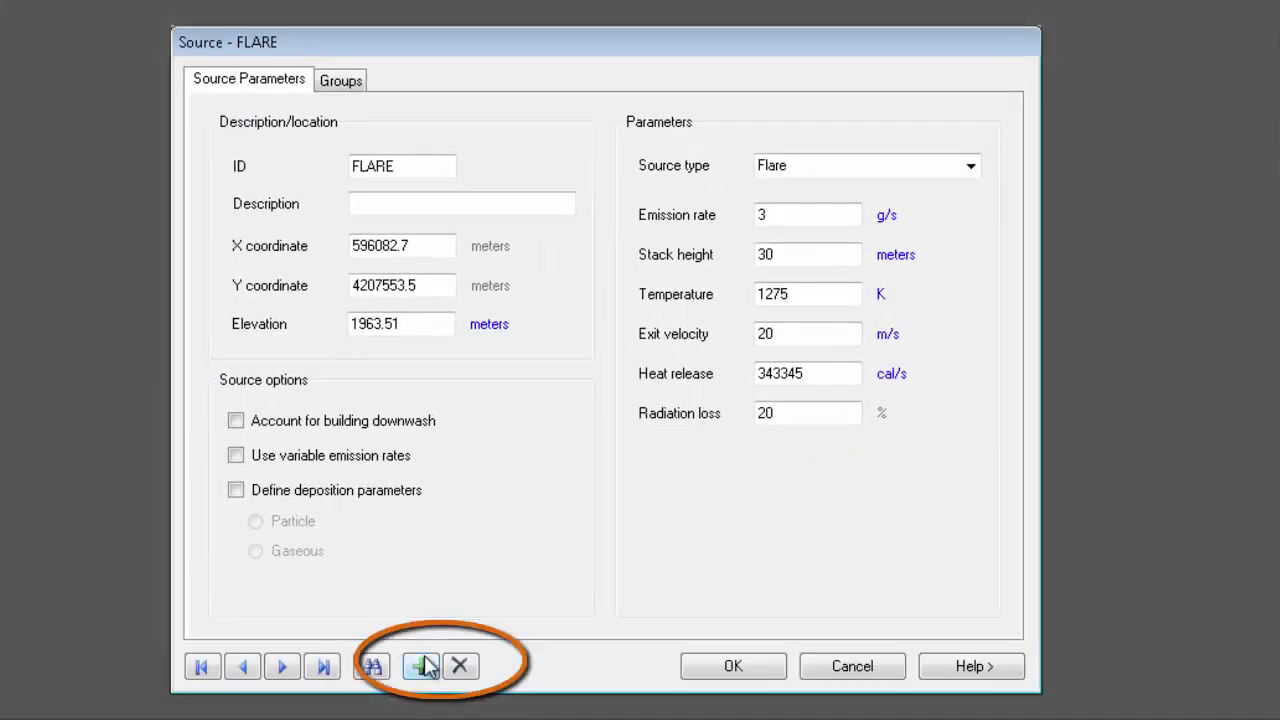
left_click(420, 666)
type("NEW_STACK")
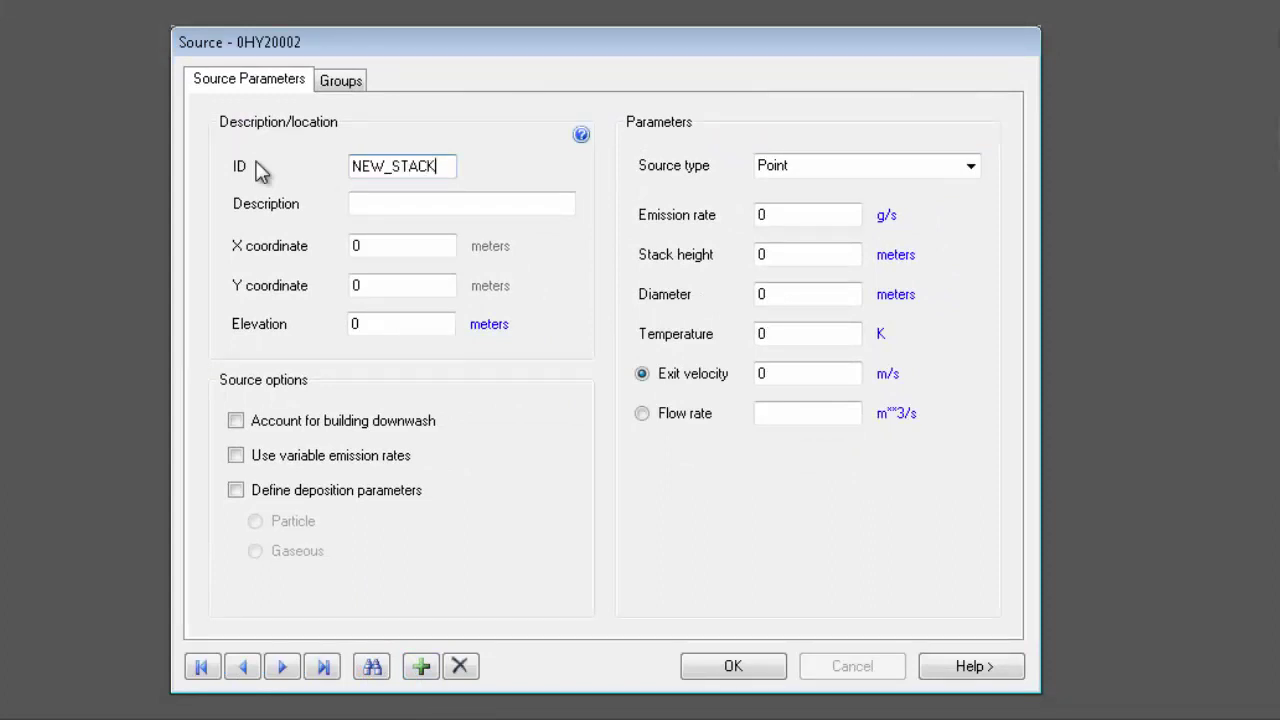
left_click(857, 163)
left_click(811, 216)
type("10")
left_click(766, 252)
Show emission as 79.36641 lb/hr, stack height 328.084 ft and diameter 3.28084 ft
left_click(884, 212)
left_click(925, 281)
type("100")
left_click(886, 252)
left_click(928, 411)
type("1")
left_click(900, 295)
left_click(930, 437)
Set exit temperature 82.13 F and exit velocity 32.8084 ft/s, then save the source
type("301")
left_click(878, 332)
left_click(929, 400)
type("10")
left_click(885, 371)
left_click(944, 523)
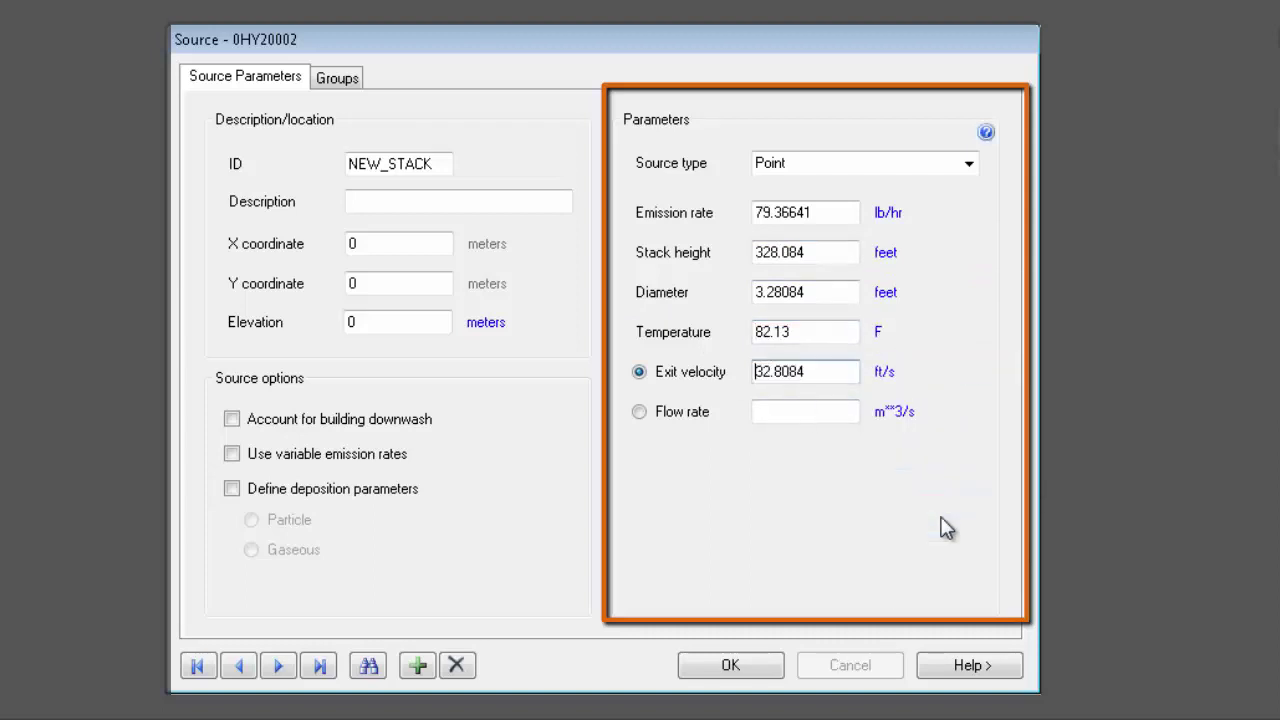
left_click(732, 666)
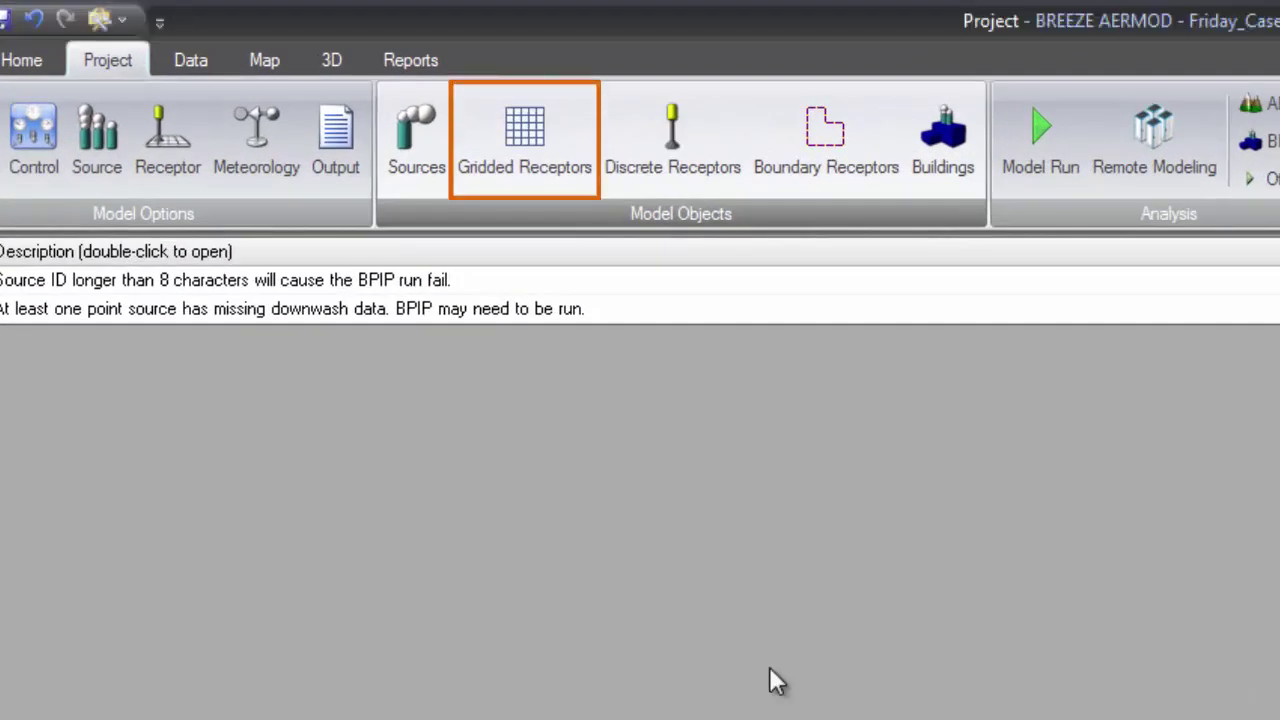
Add a new receptor grid named 3D_GRID of type 3D Cartesian grid
left_click(527, 165)
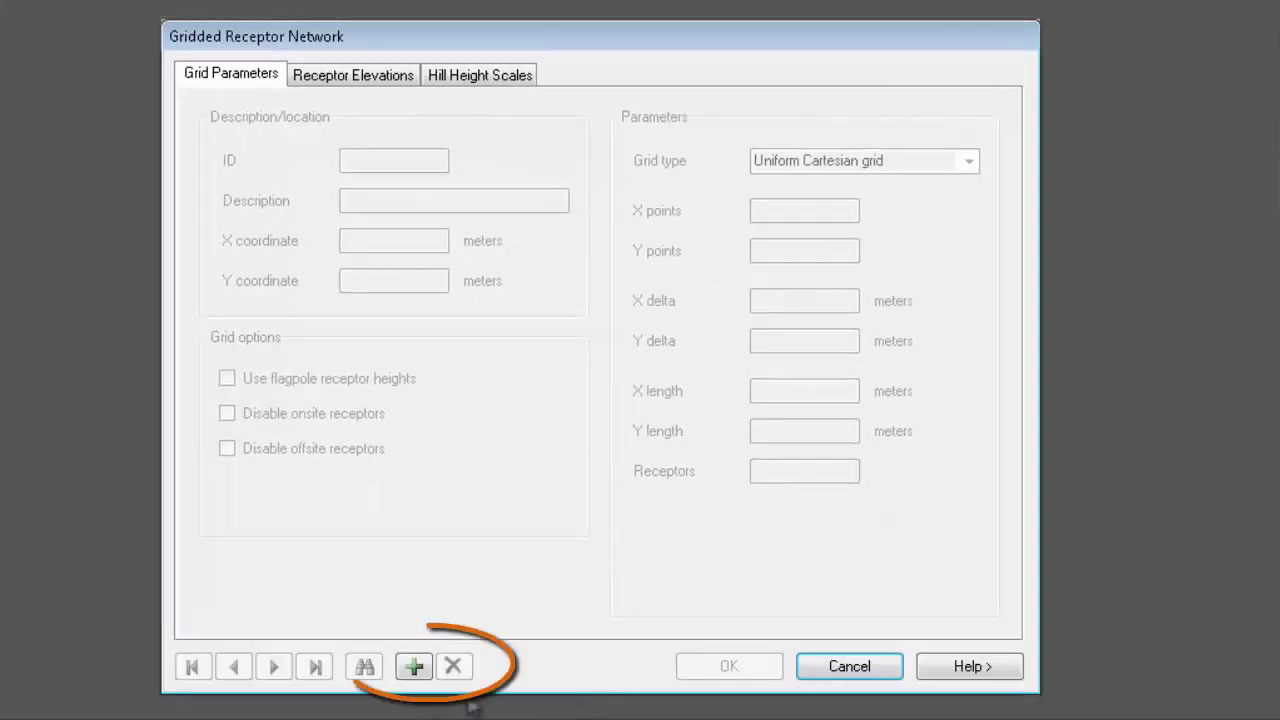
left_click(412, 664)
double_click(420, 160)
type("3D_GRID")
left_click(800, 161)
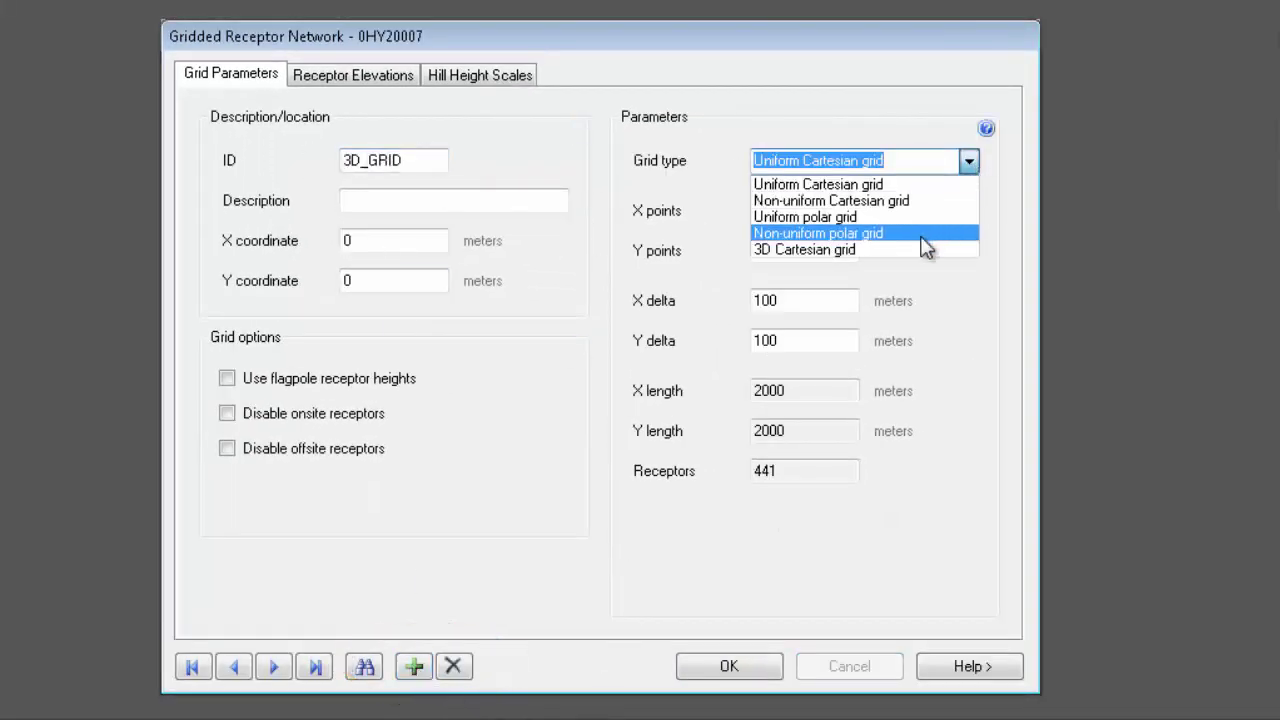
left_click(850, 248)
Give the grid 41 by 41 points and Z levels 10, 20, 30, 40, 50 m
key("Tab")
type("41")
key("Tab")
type("41")
left_click(826, 418)
type("10")
key("Return")
type("20 30 40 50")
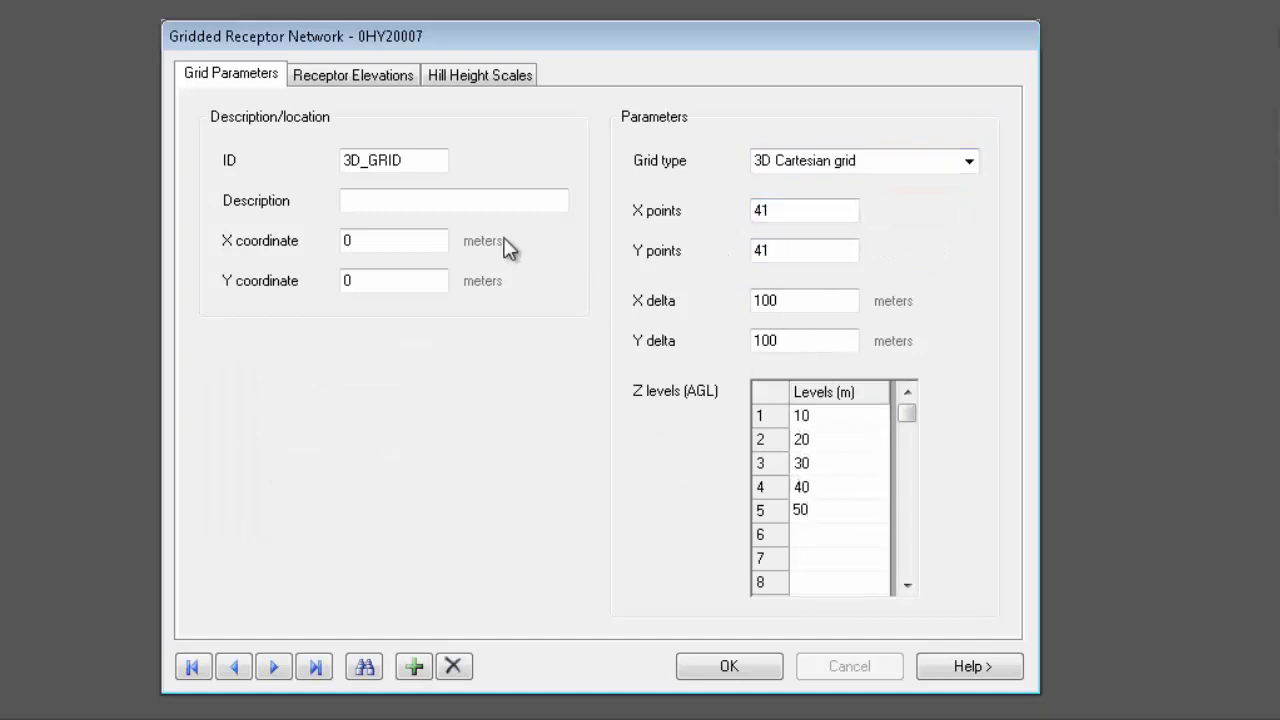
left_click(506, 203)
type("3")
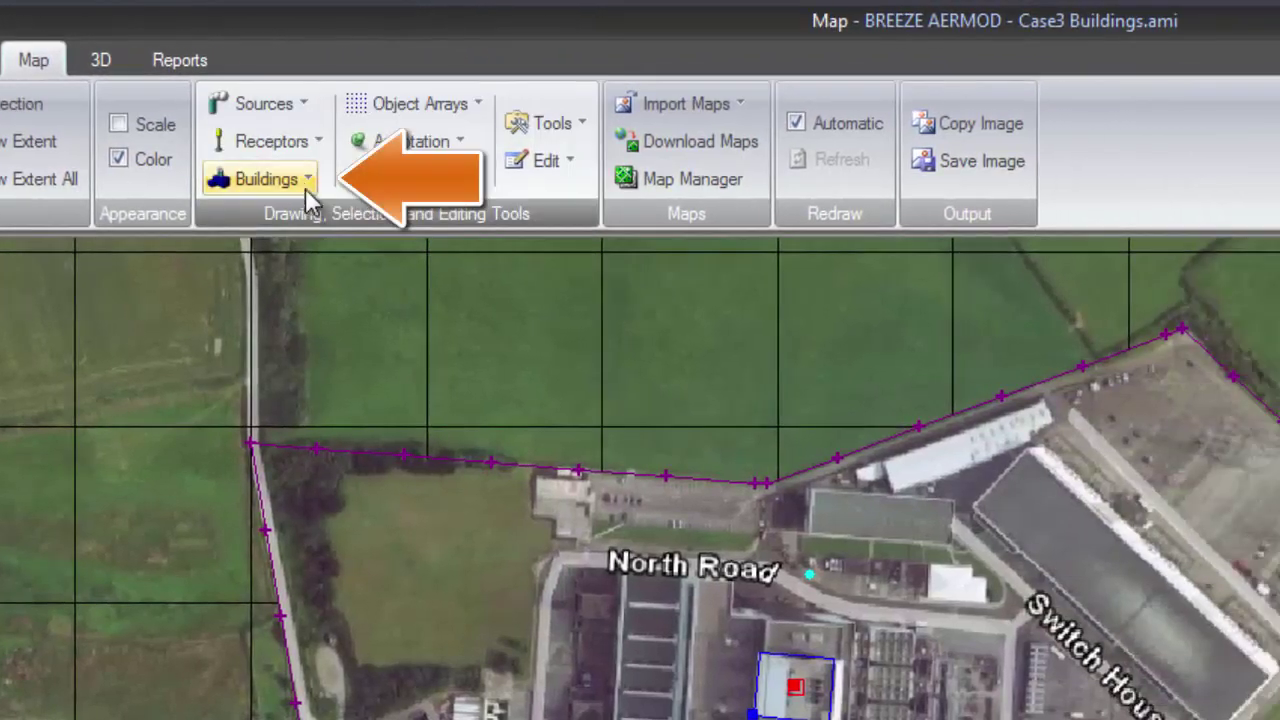
Outline the plant beside North Road as polygon building KN332000, then view the model in 3D
left_click(305, 182)
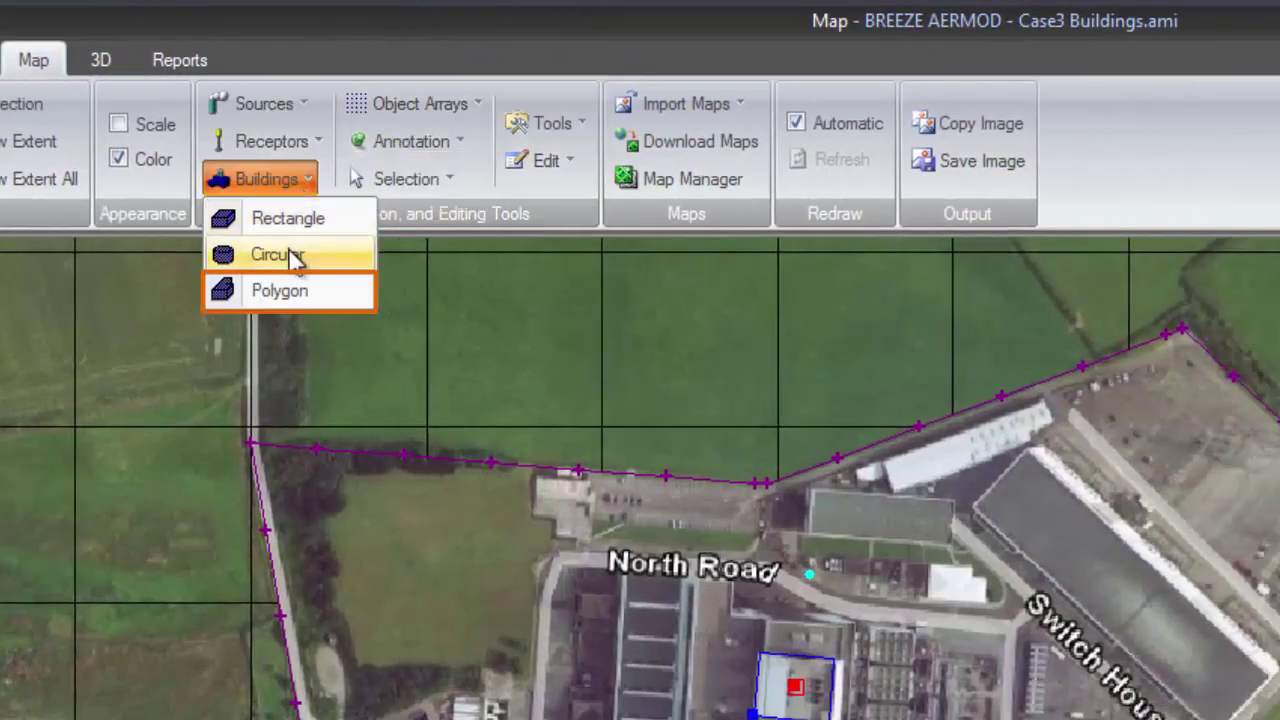
left_click(290, 292)
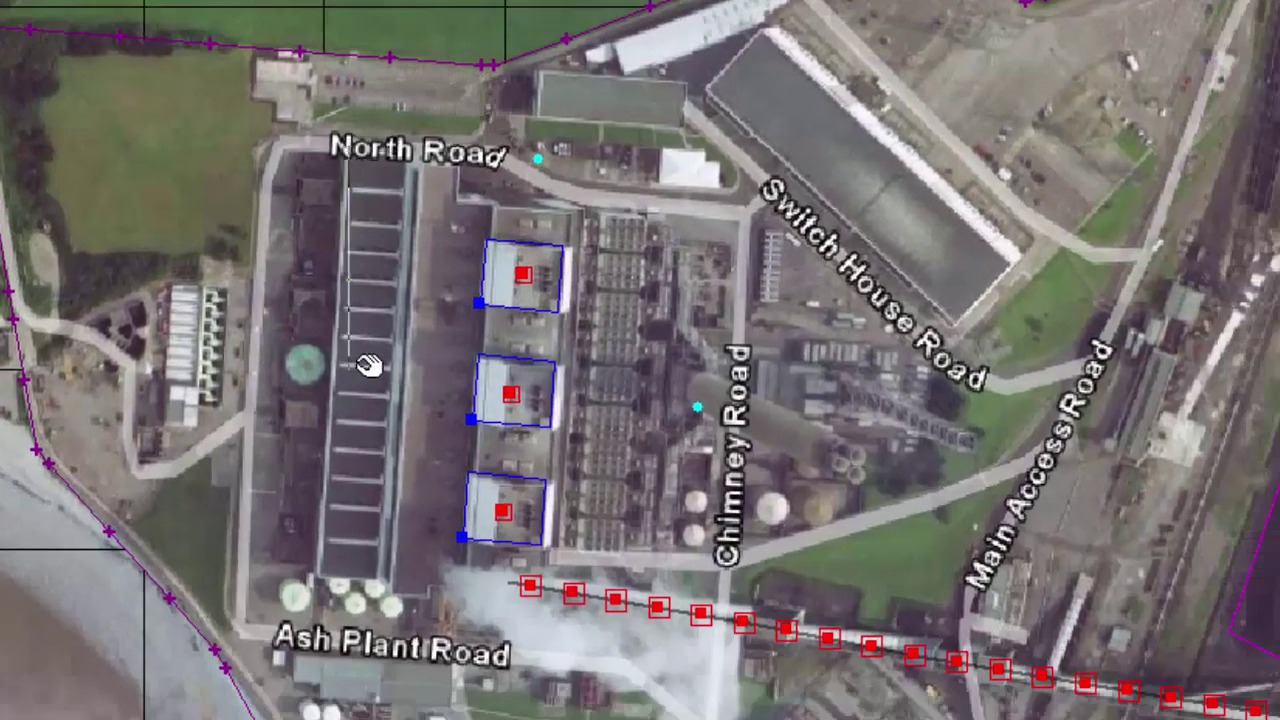
left_click(388, 588)
left_click(421, 594)
left_click(456, 582)
left_click(560, 590)
left_click(578, 210)
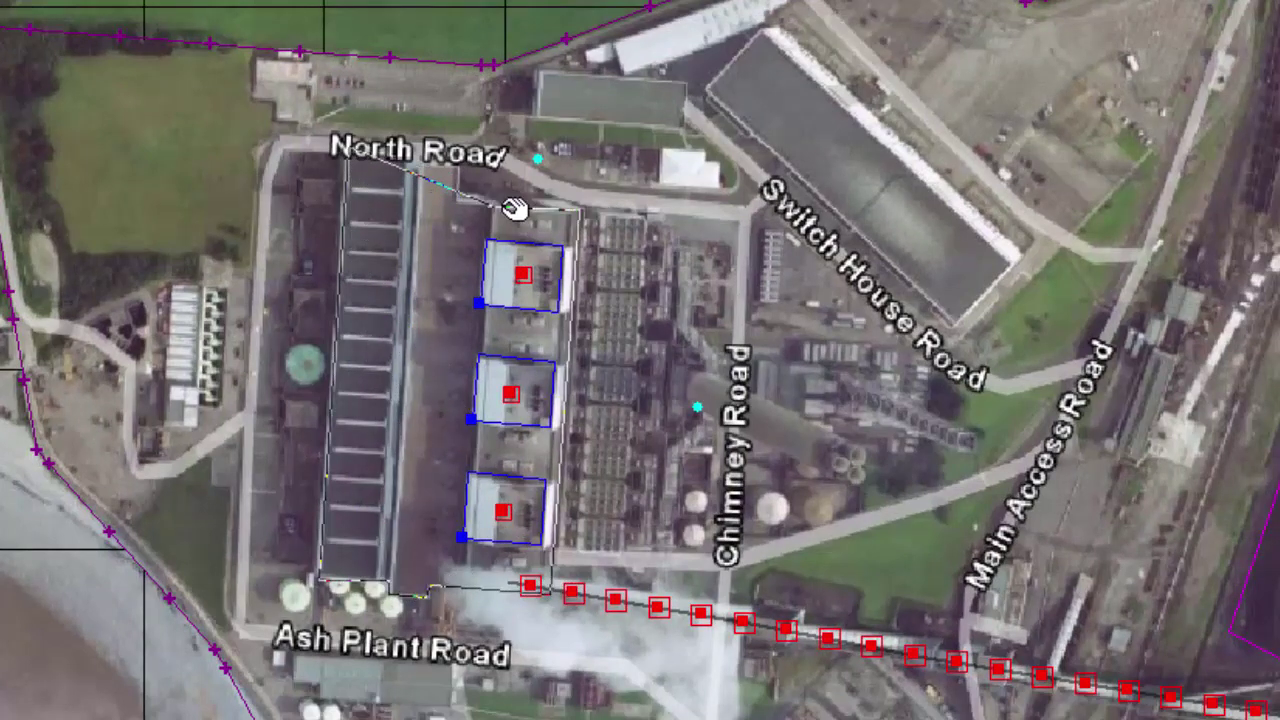
double_click(485, 152)
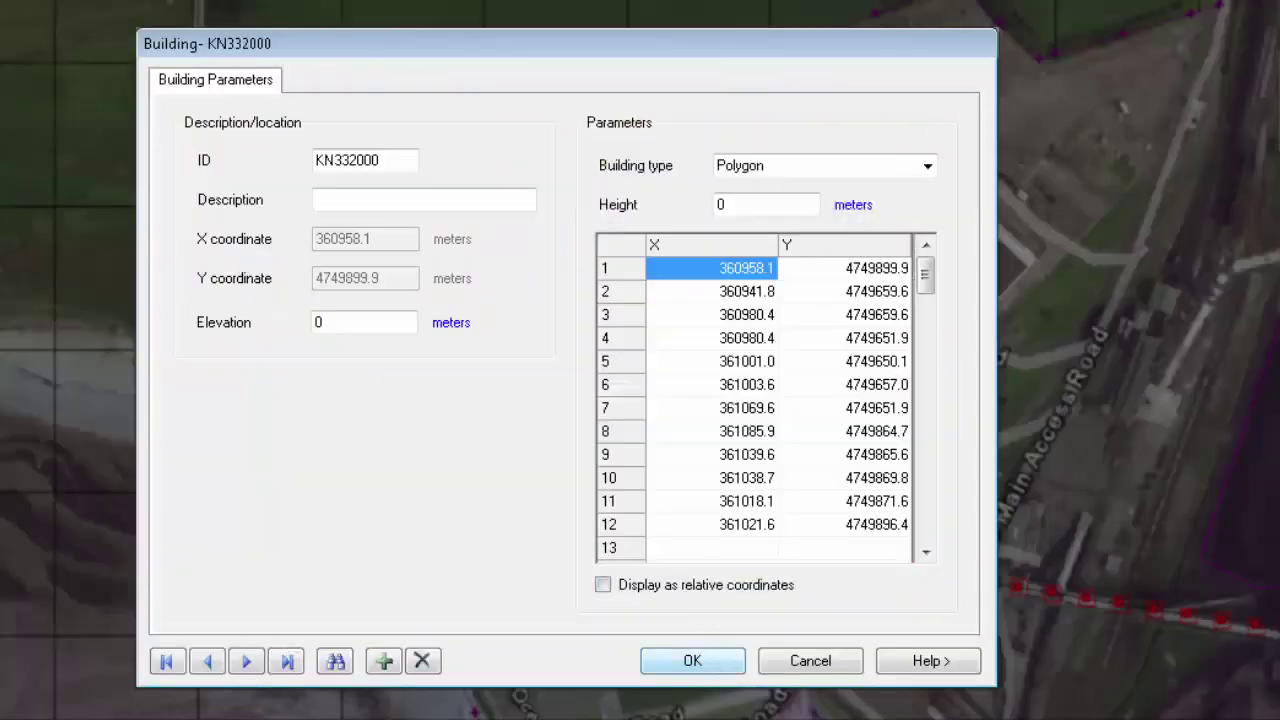
left_click(693, 661)
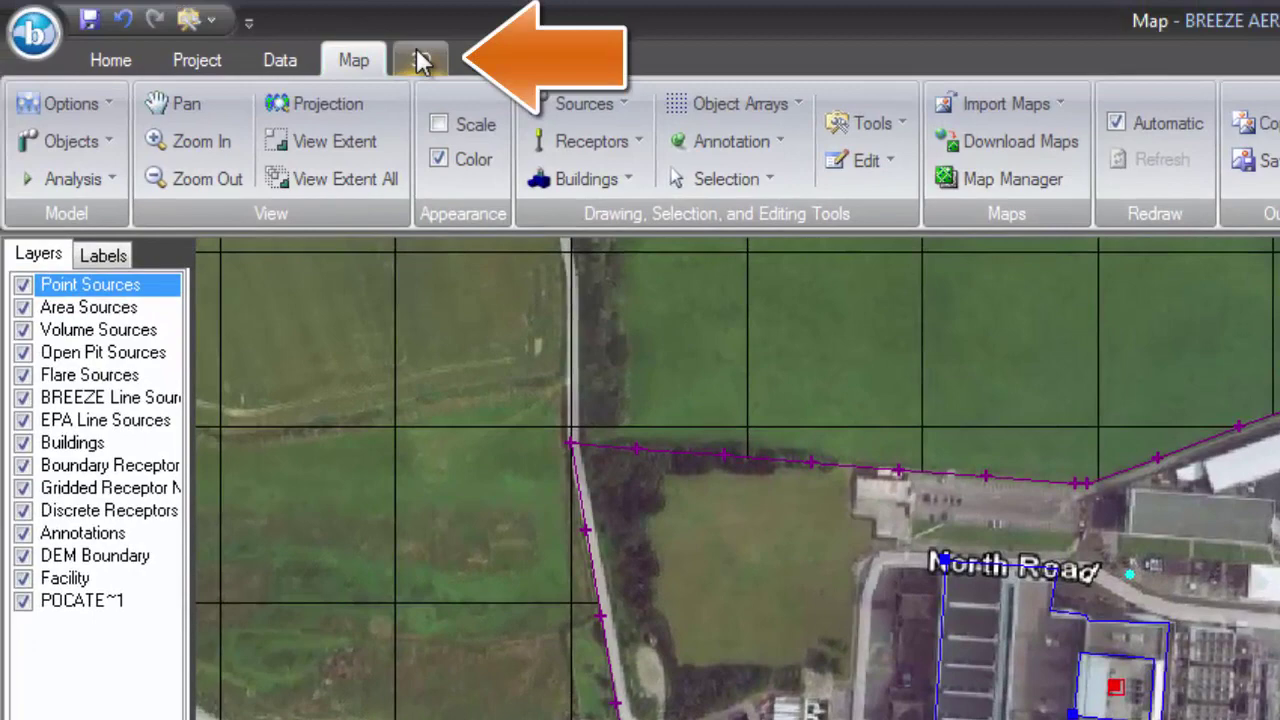
left_click(420, 60)
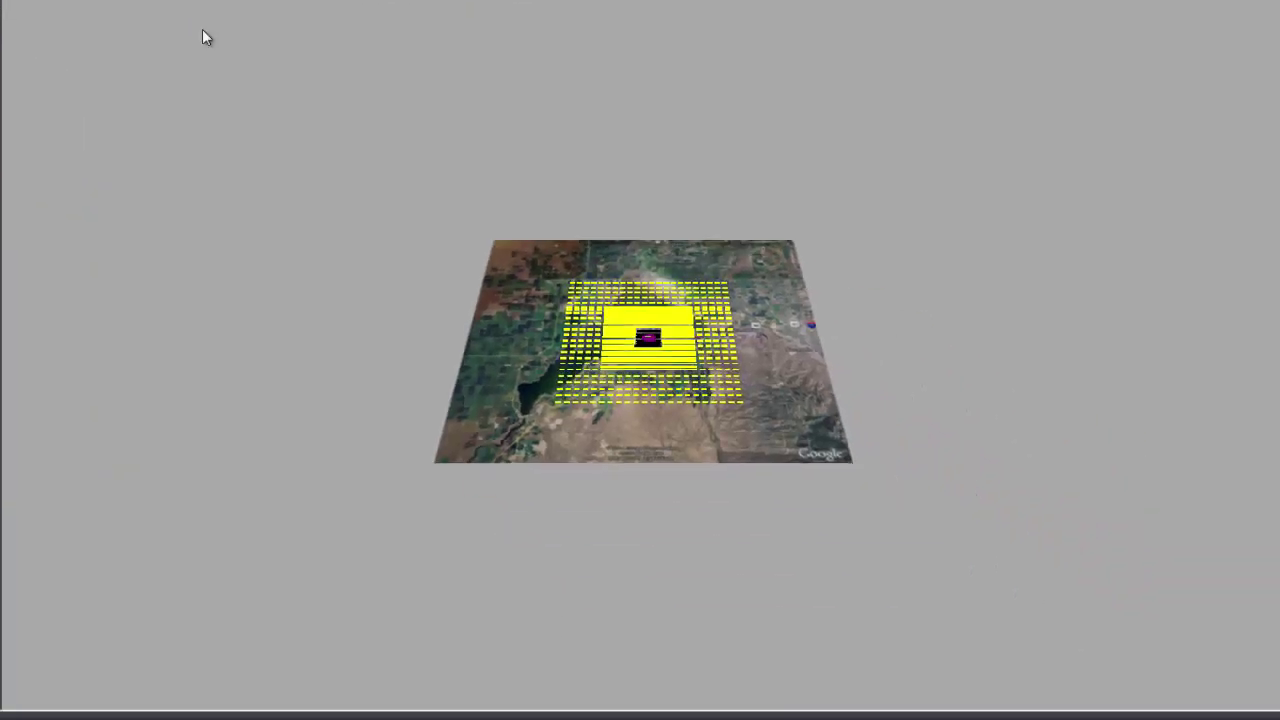
Zoom and tilt the 3D view to a low-angle perspective of the site
scroll(650, 350, "up", 5)
left_click_drag(651, 360, 710, 612)
scroll(706, 585, "down", 2)
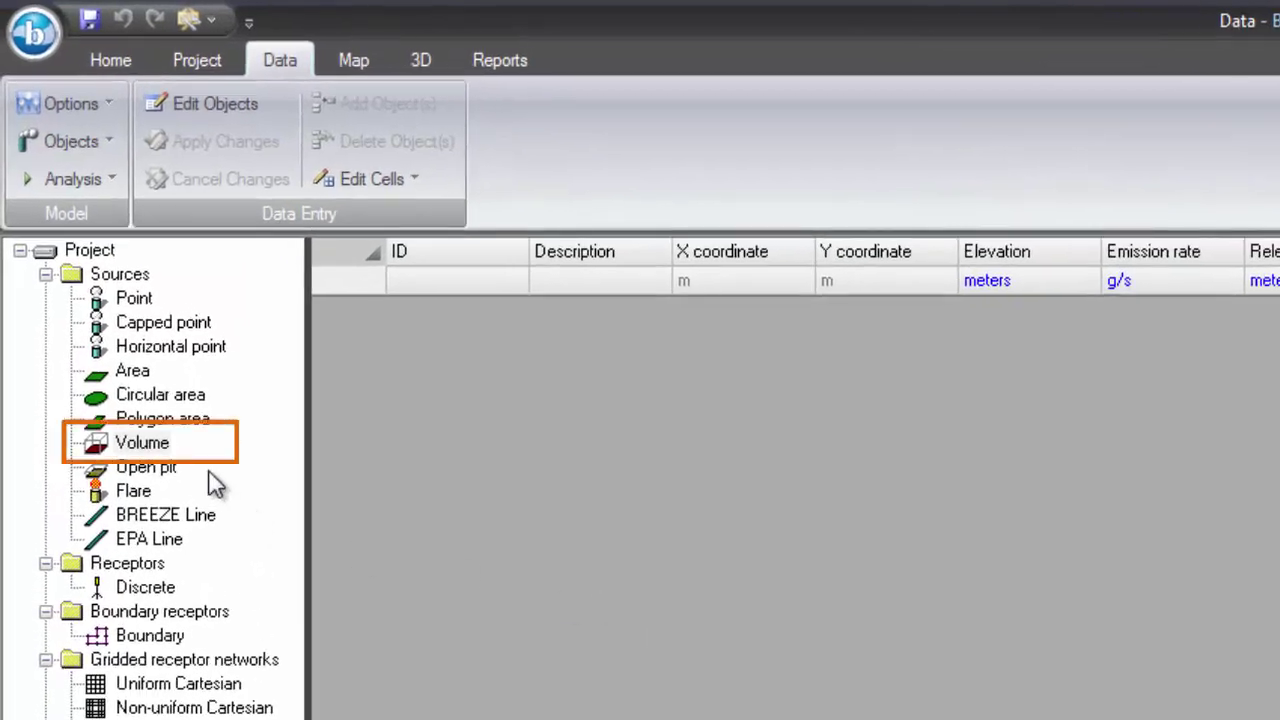
Add three blank rows to the editable Volume source table
left_click(145, 445)
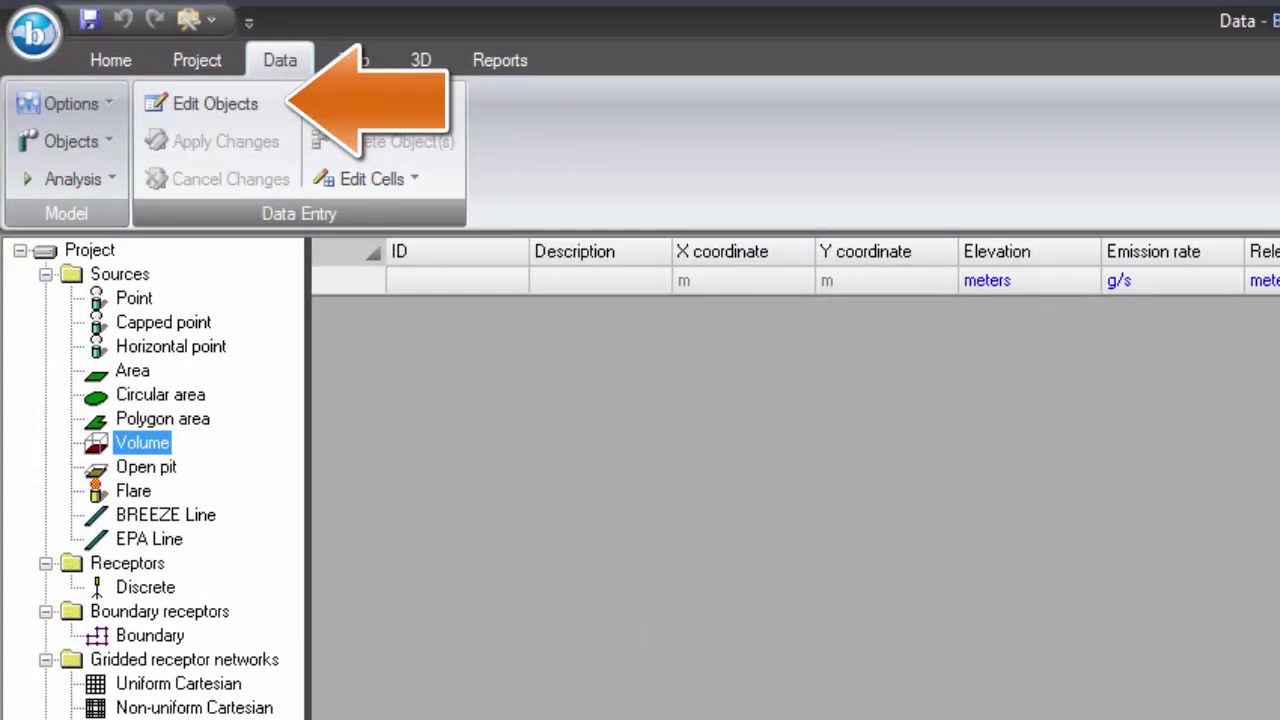
left_click(205, 106)
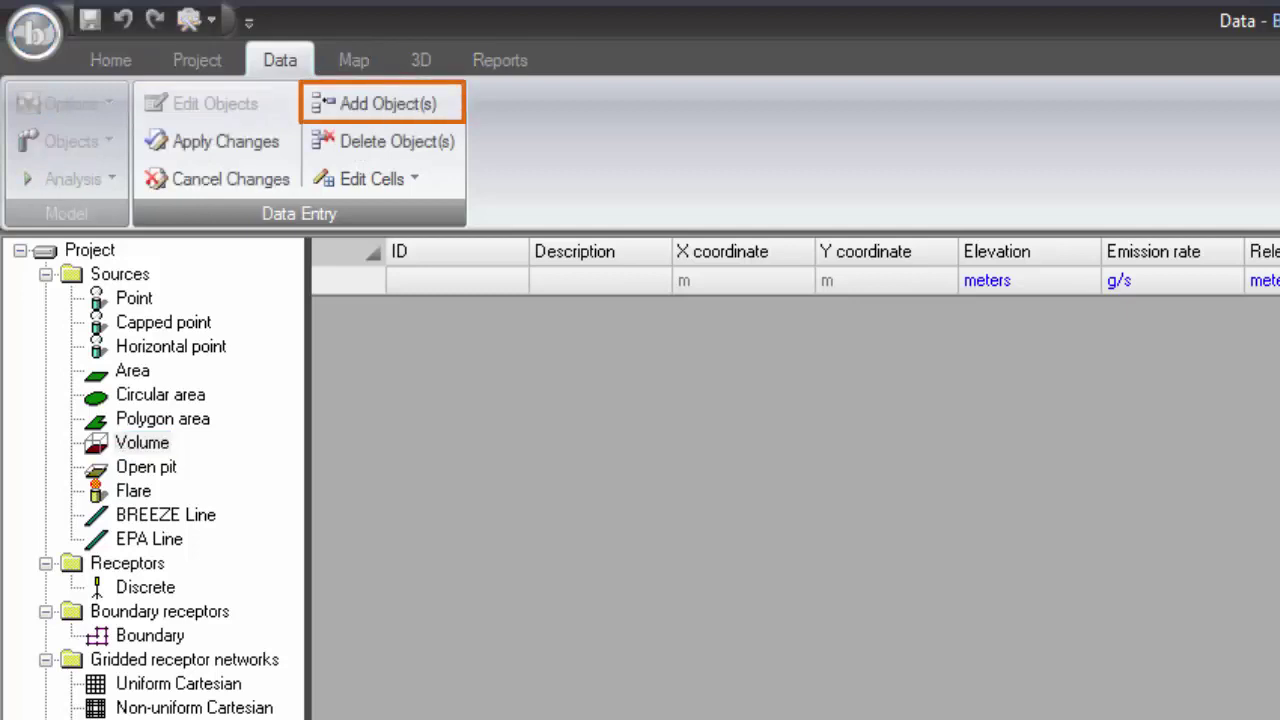
left_click(407, 107)
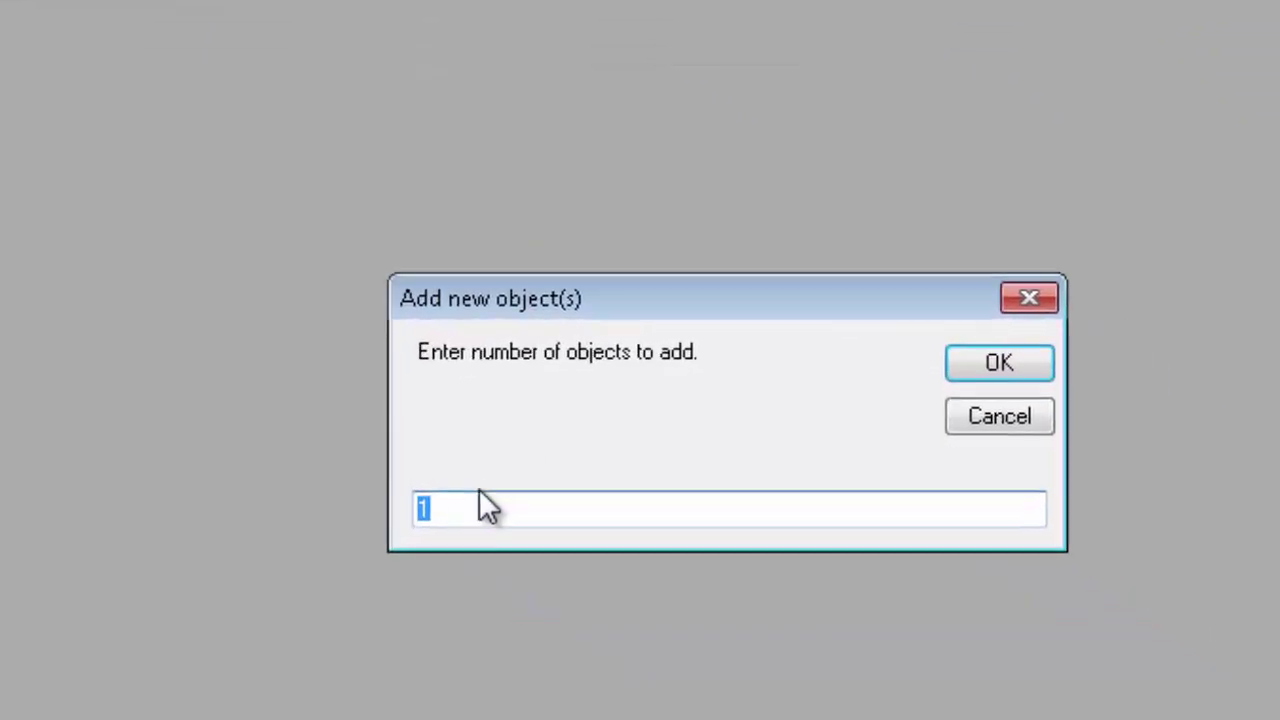
type("3")
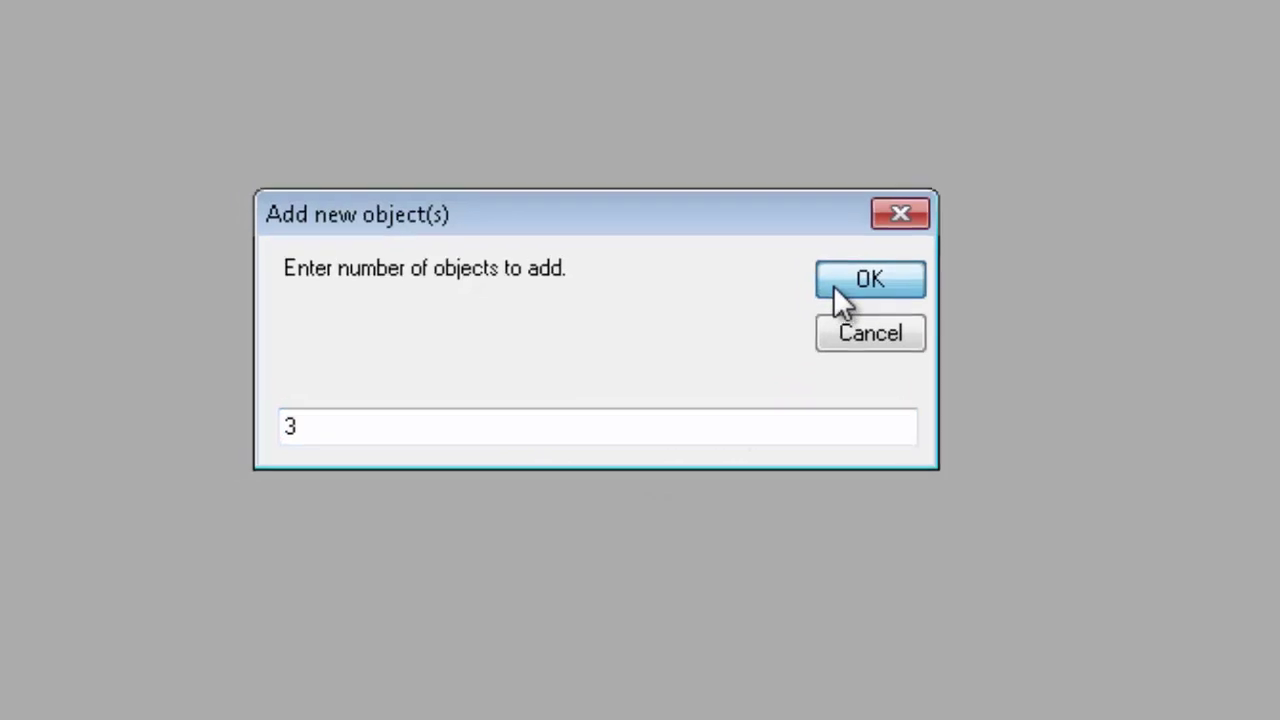
left_click(833, 285)
Copy the VOLROOF rows B13:J15 from the Excel spreadsheet
key("alt+Tab")
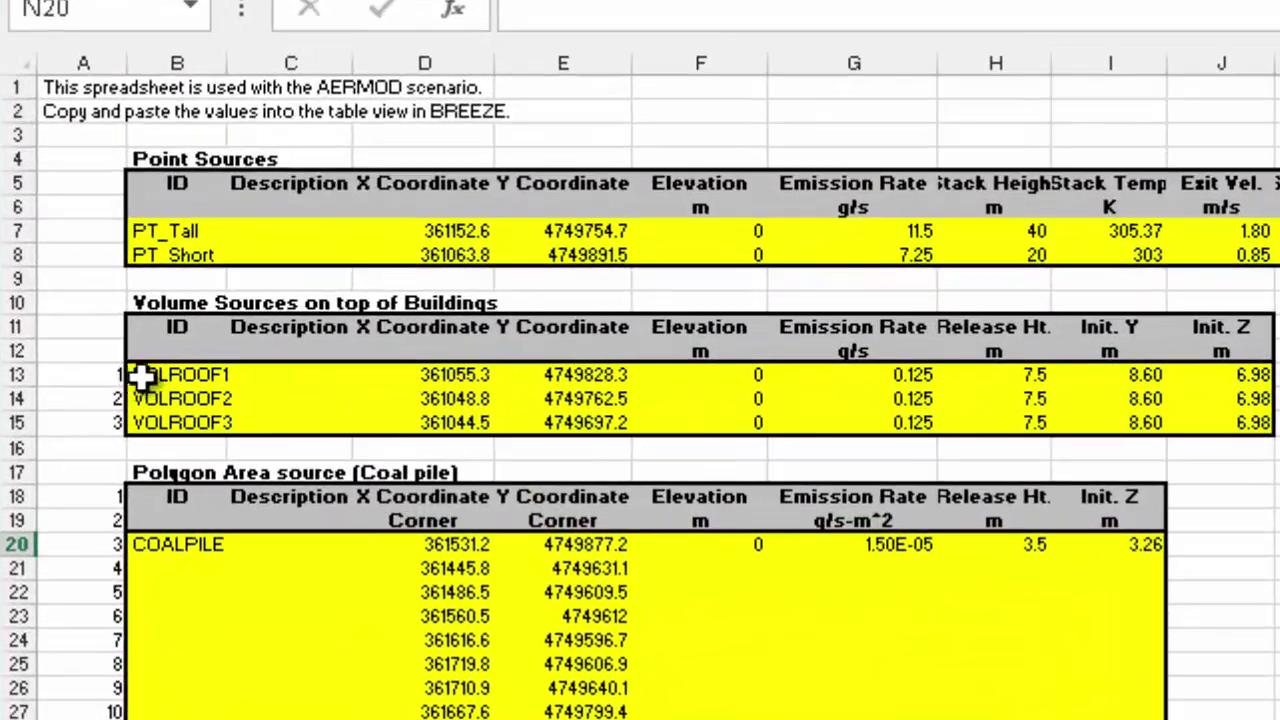
left_click_drag(428, 394, 976, 421)
key("cmd+c")
left_click_drag(1185, 427, 1185, 427)
right_click(224, 396)
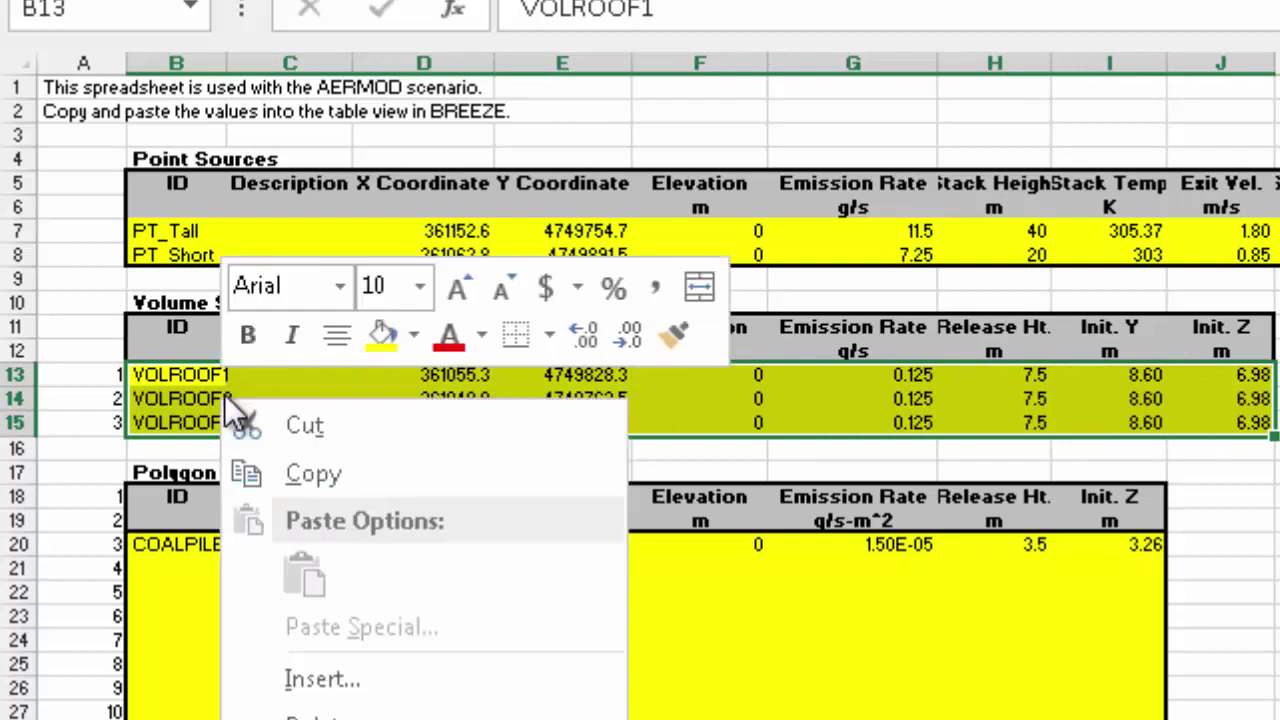
left_click(300, 475)
Paste the VOLROOF1–3 data into the three Volume rows and apply the changes
key("alt+Tab")
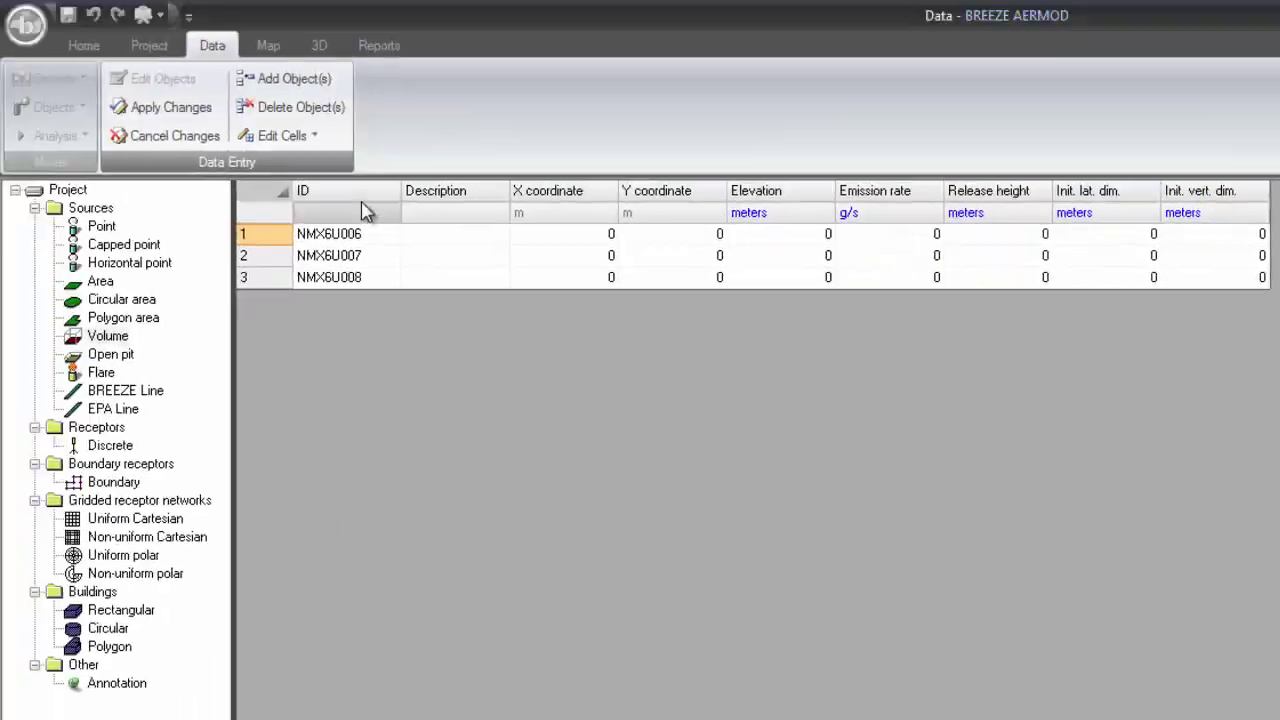
left_click(345, 234)
right_click(358, 244)
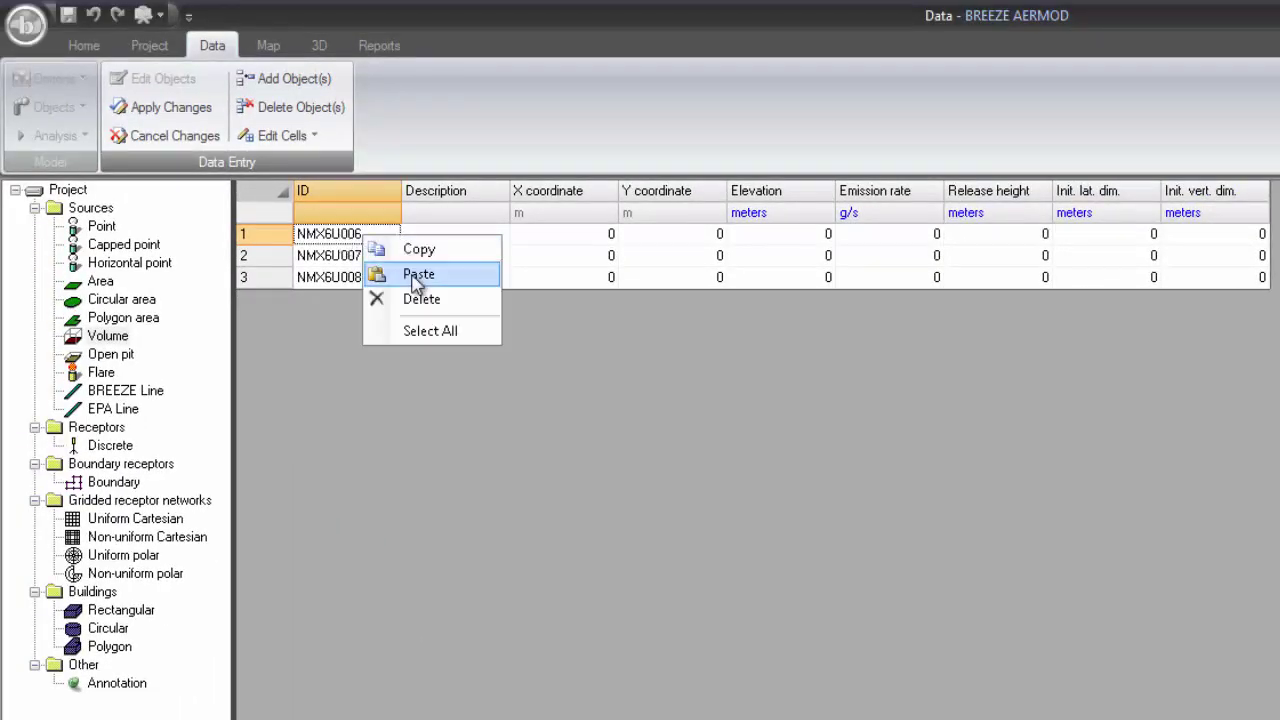
left_click(425, 274)
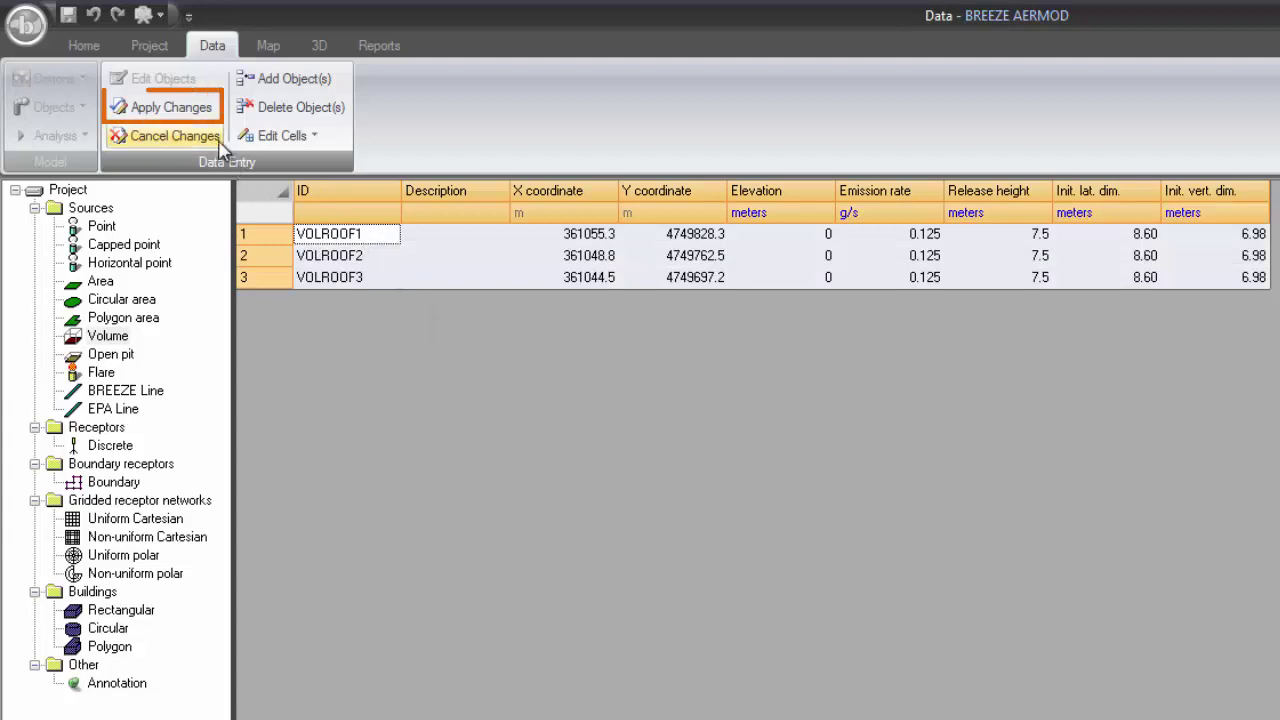
left_click(190, 110)
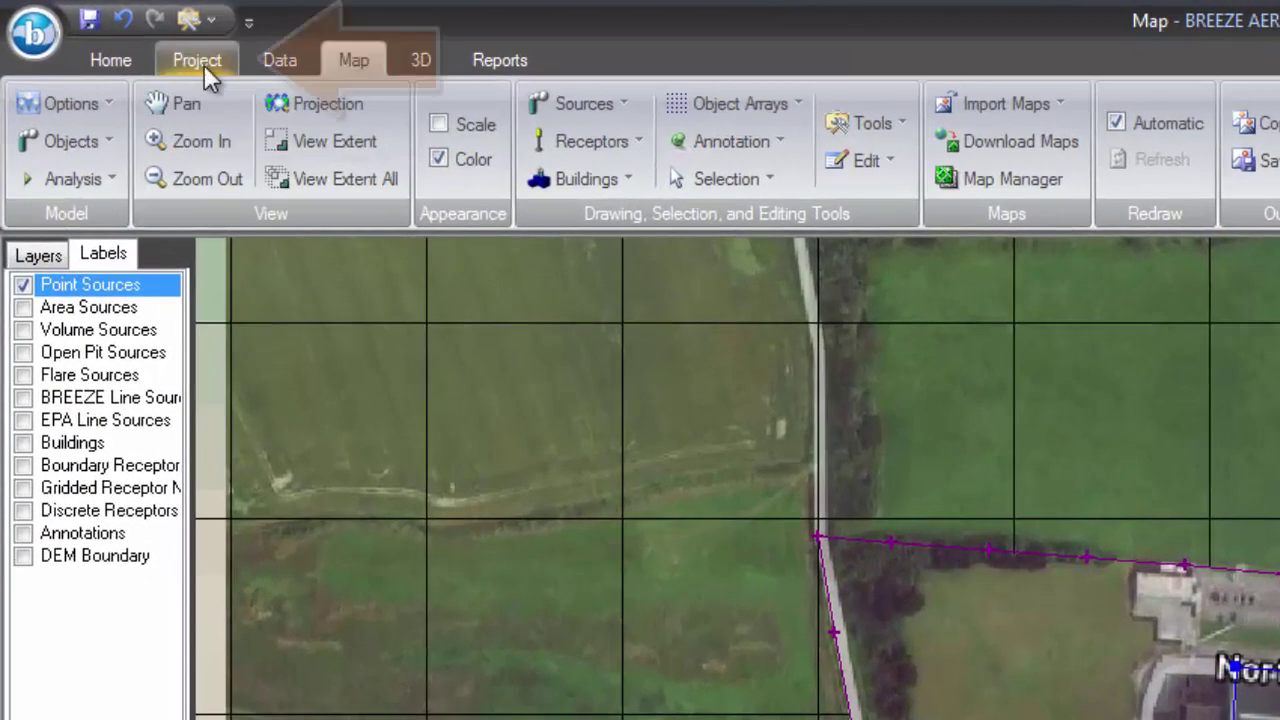
Run BPIP from the Project tab to compute building downwash
left_click(204, 64)
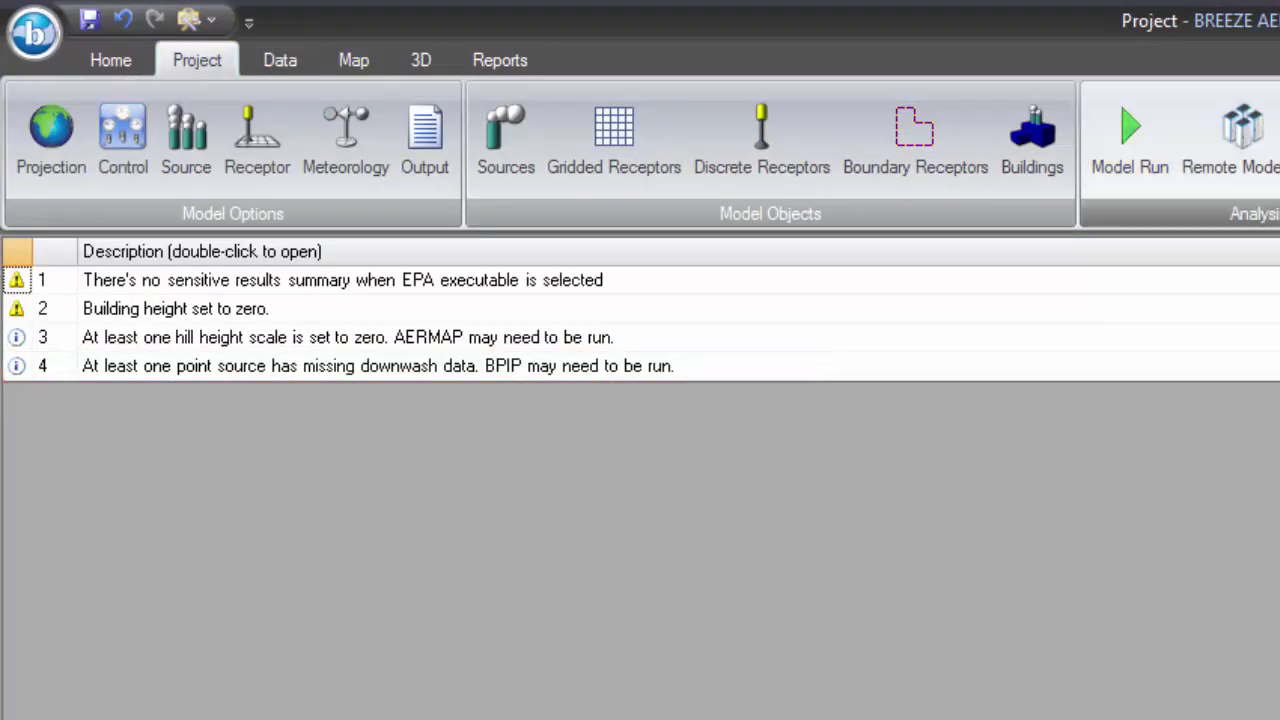
left_click(900, 143)
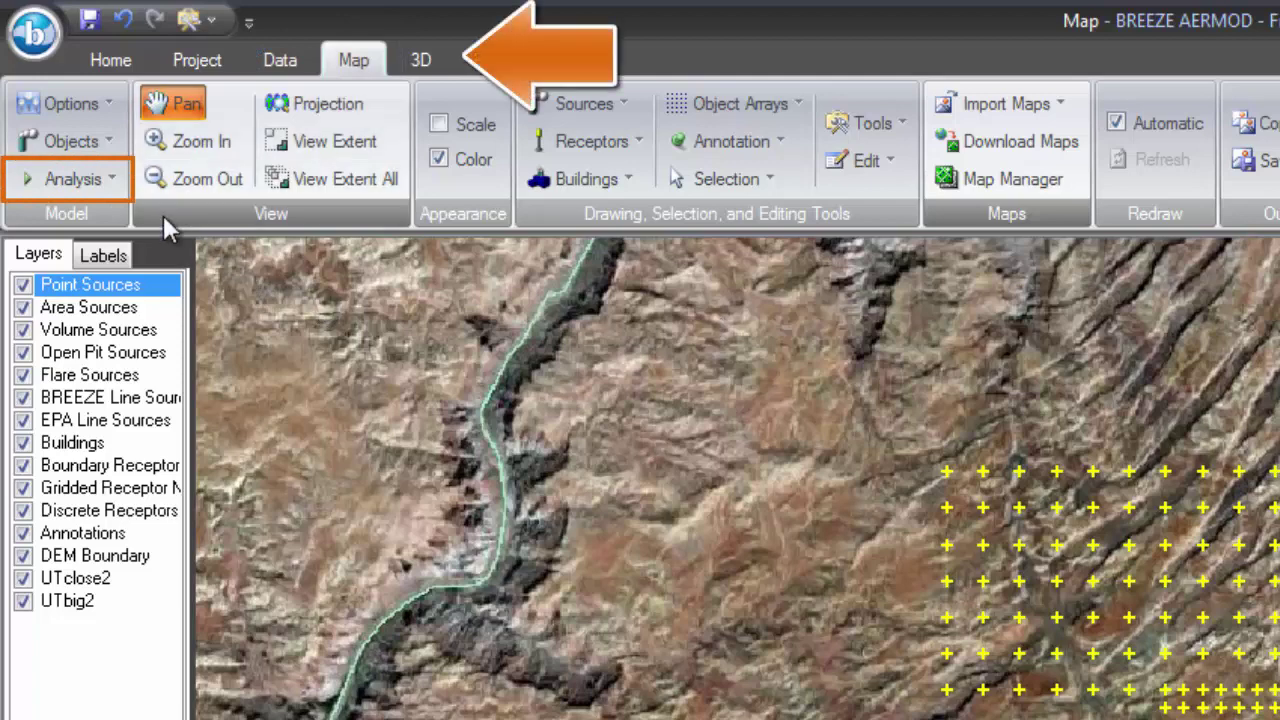
Start an AERMAP import and add the four DEM files from the Terrain folder
left_click(104, 178)
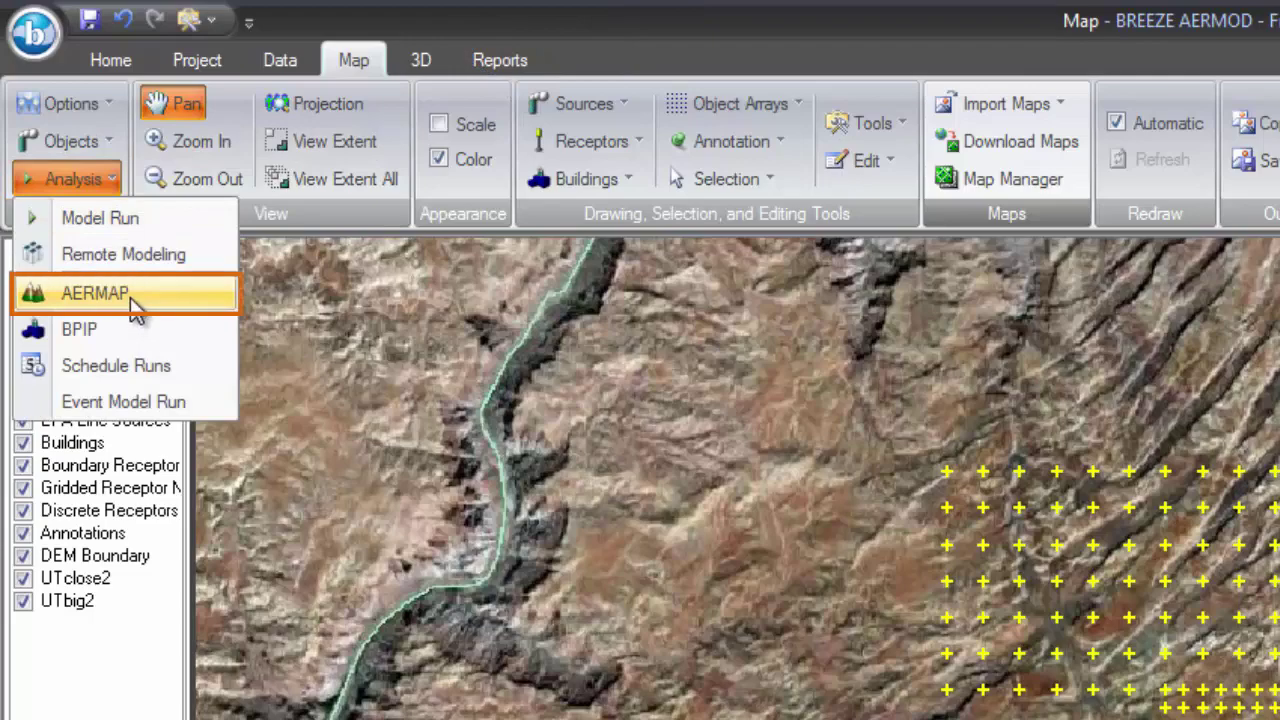
left_click(131, 301)
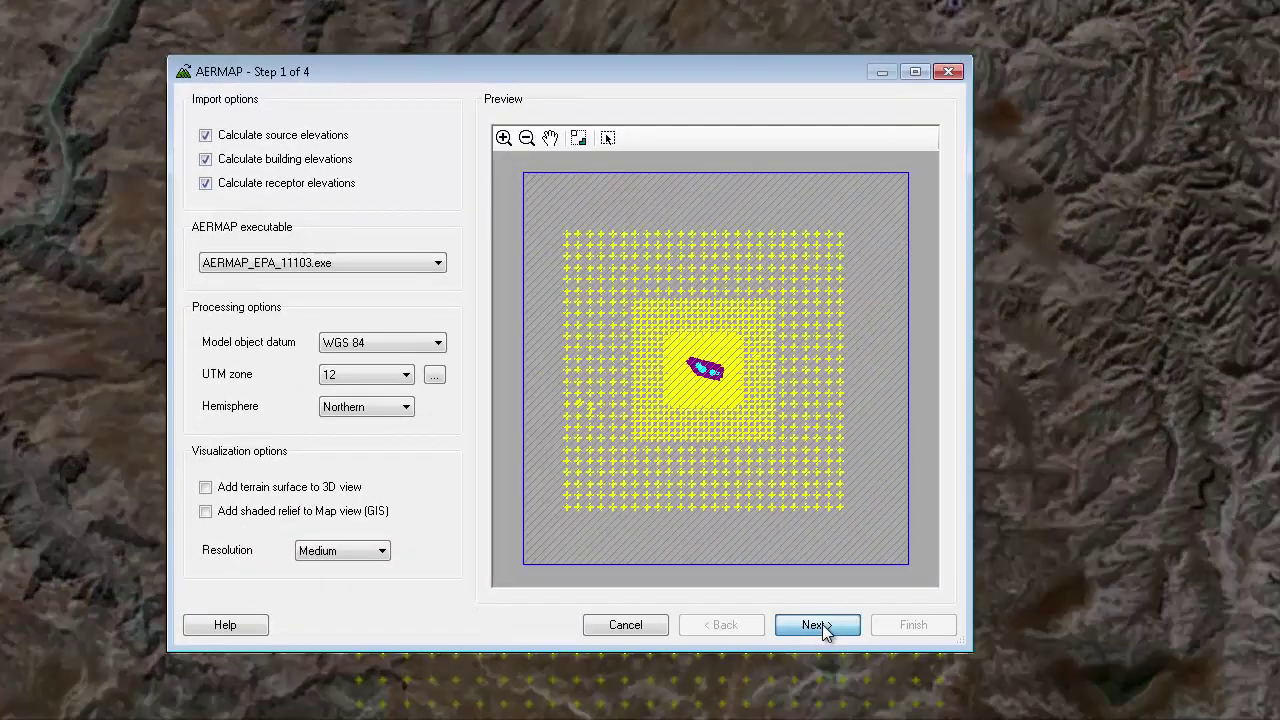
left_click(822, 624)
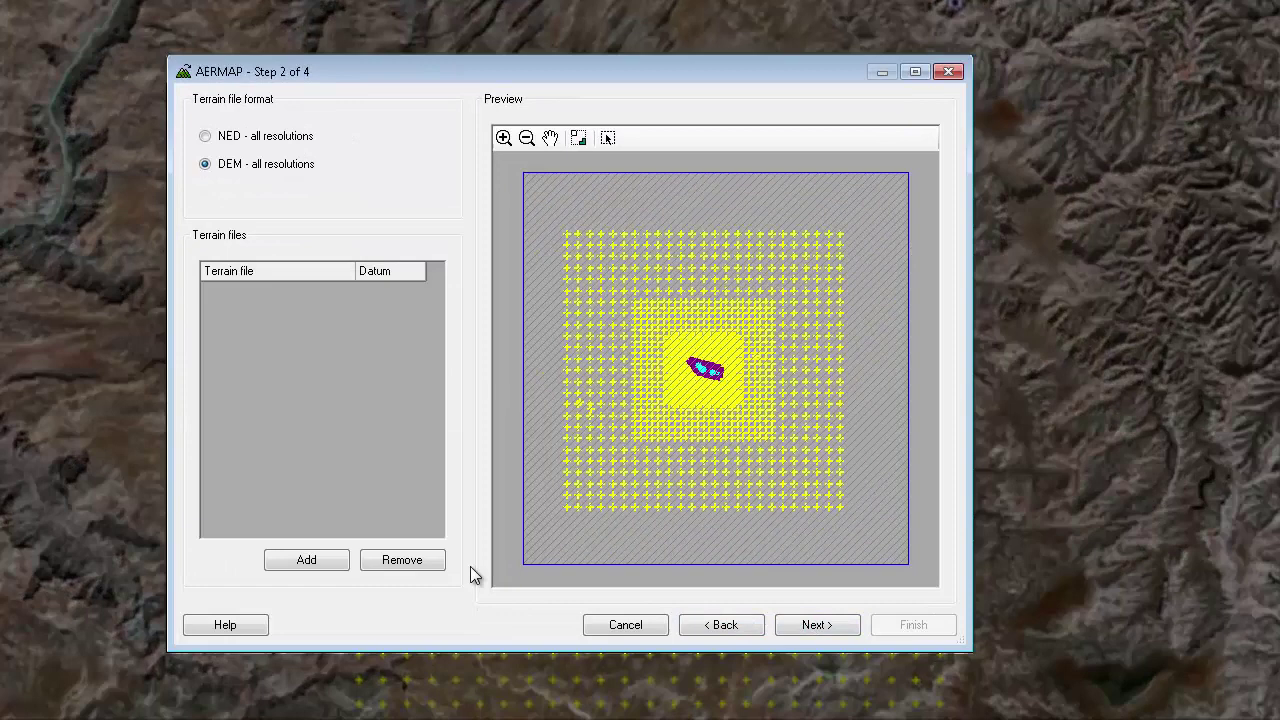
left_click(343, 560)
double_click(420, 234)
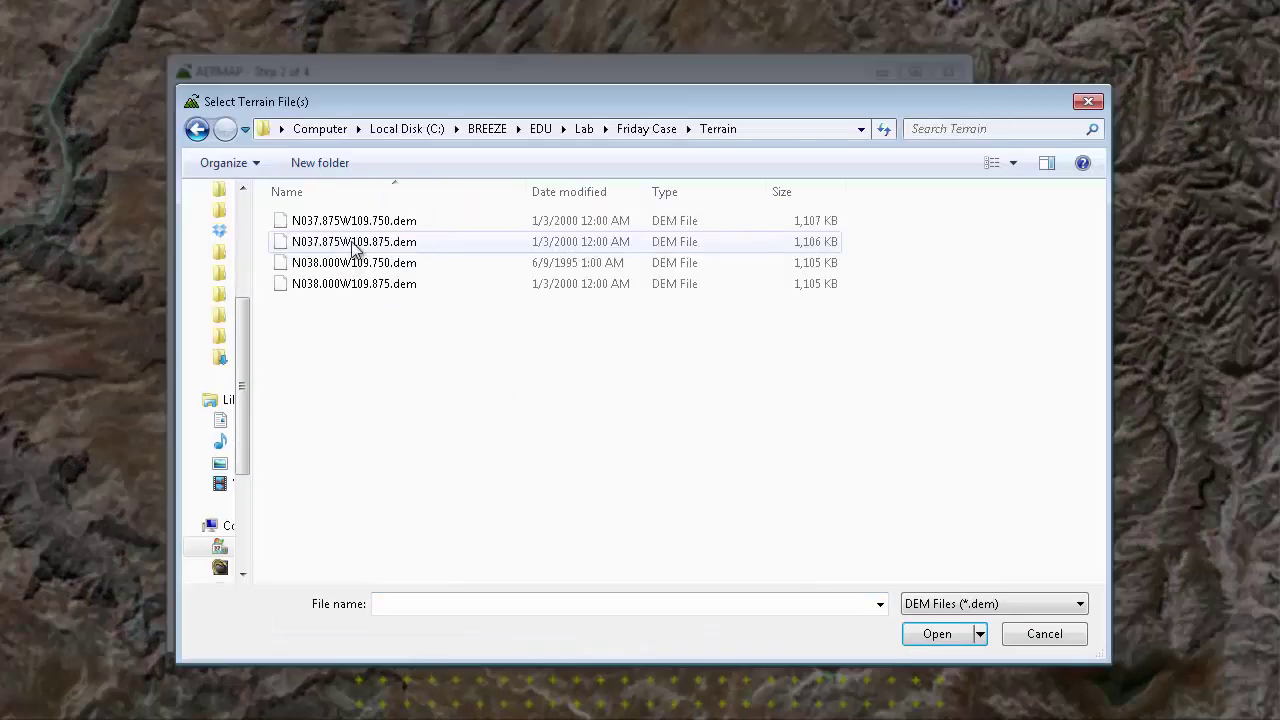
left_click(337, 222)
left_click(333, 293, "shift")
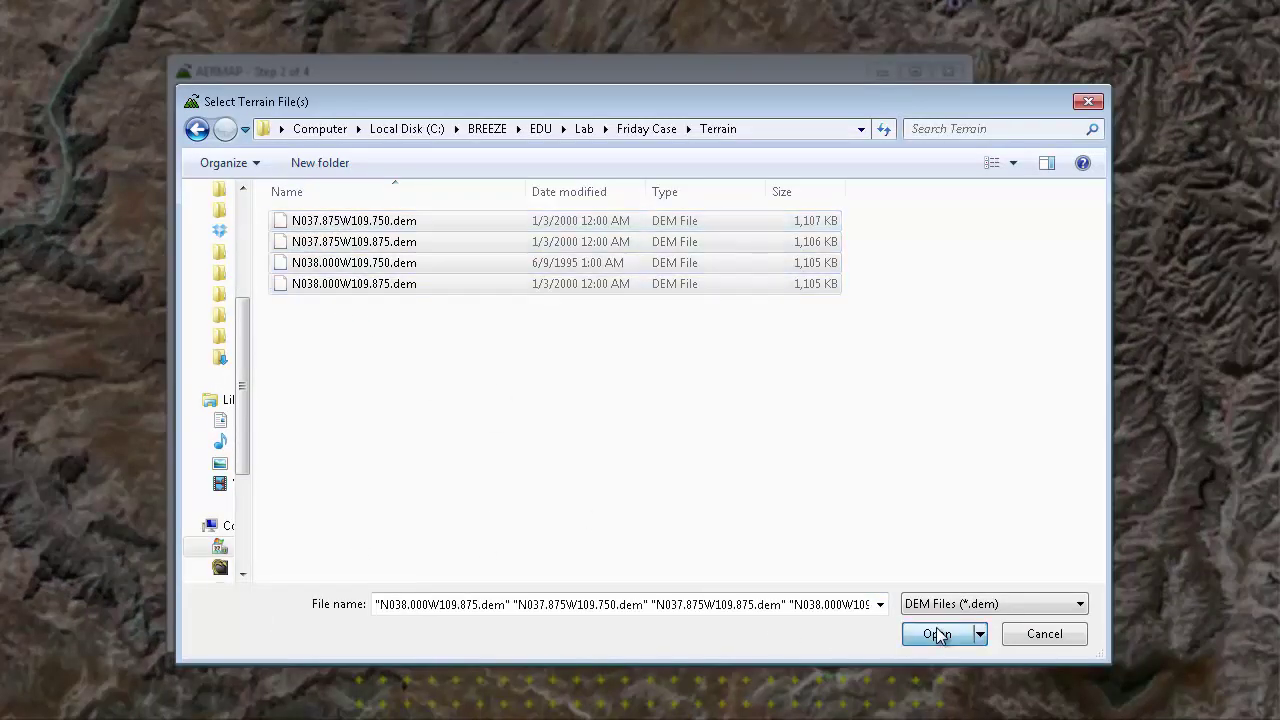
left_click(937, 634)
Accept the hill height boundary and terrain settings, then run AERMAP
left_click(818, 625)
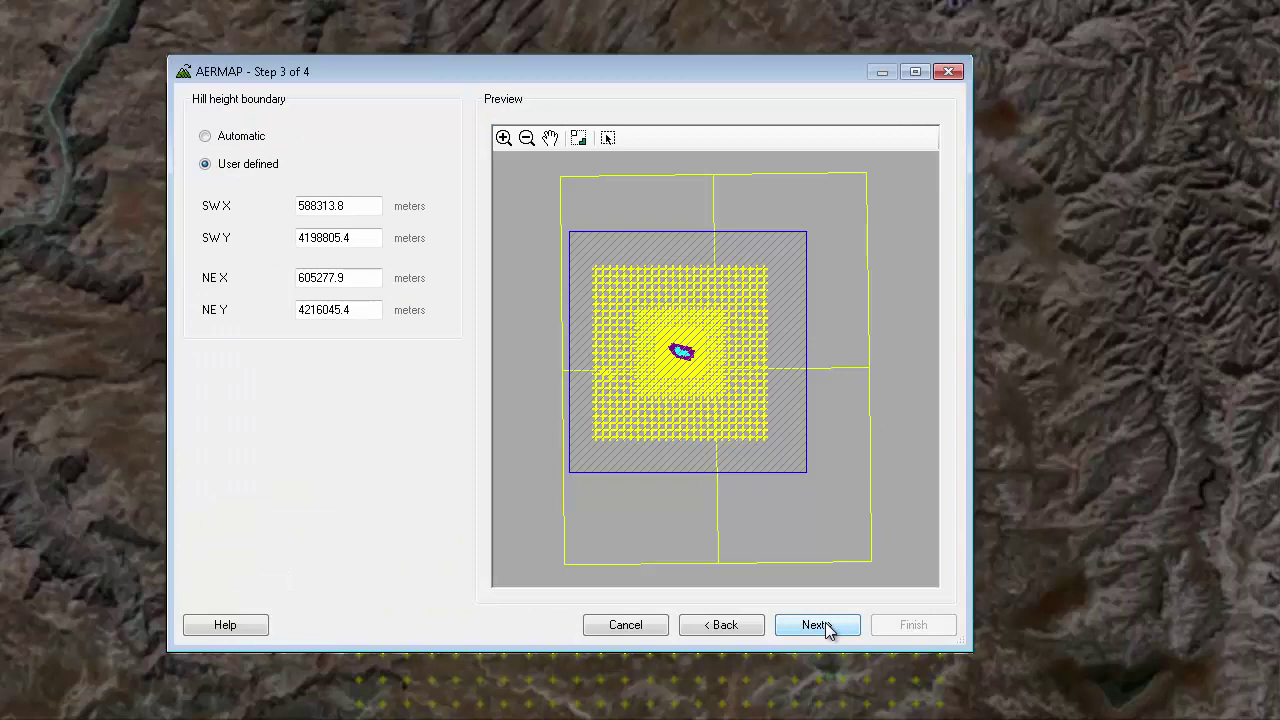
left_click(828, 627)
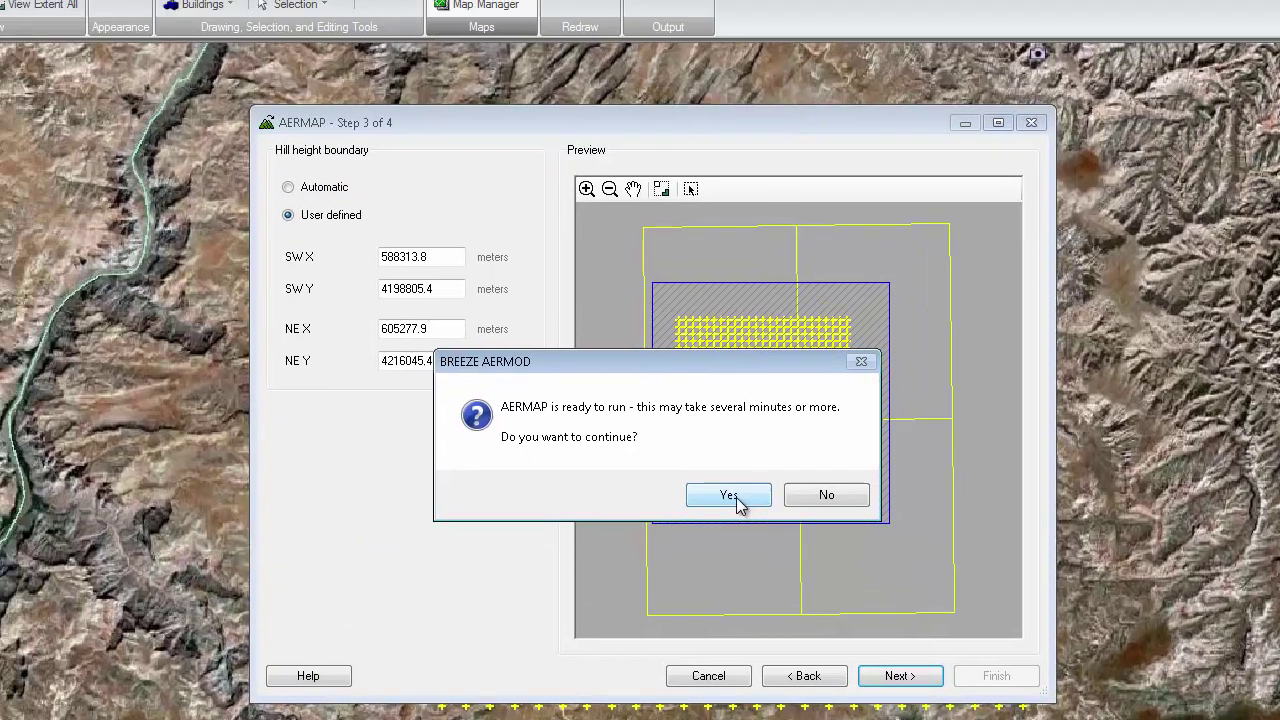
left_click(728, 495)
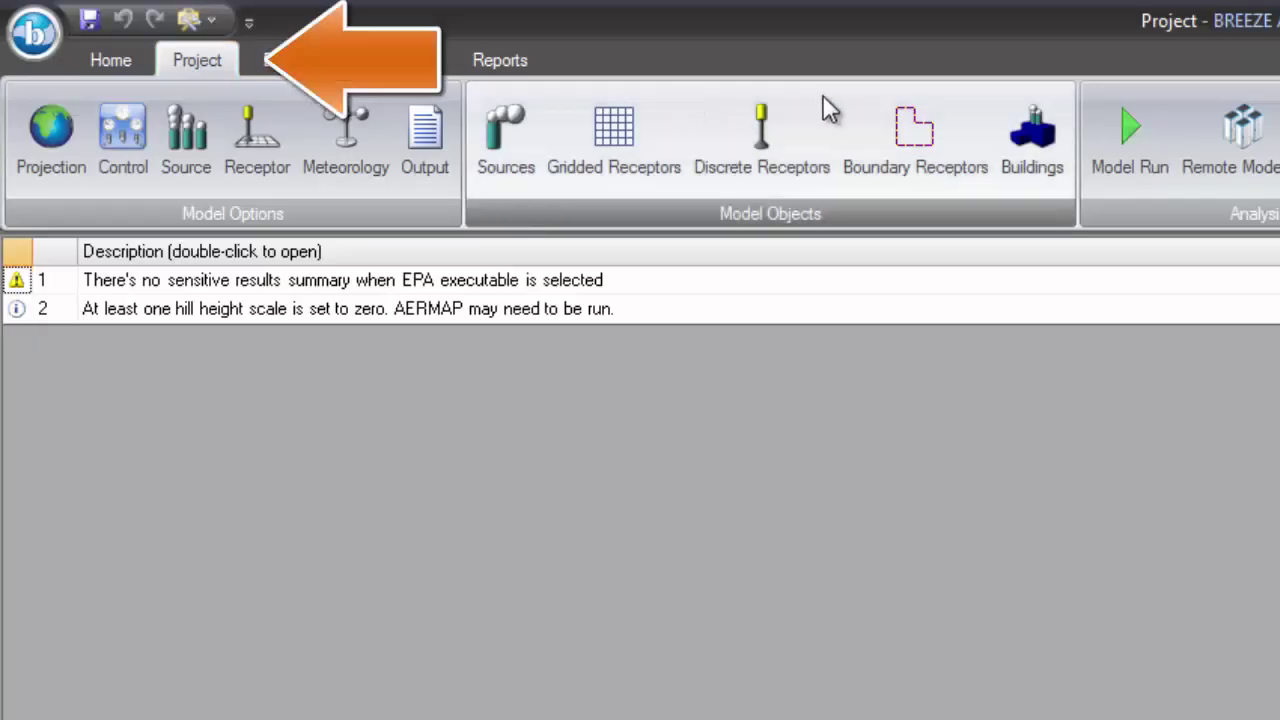
Run AERMOD from the Model Run dashboard and open the resulting output reports
left_click(1112, 140)
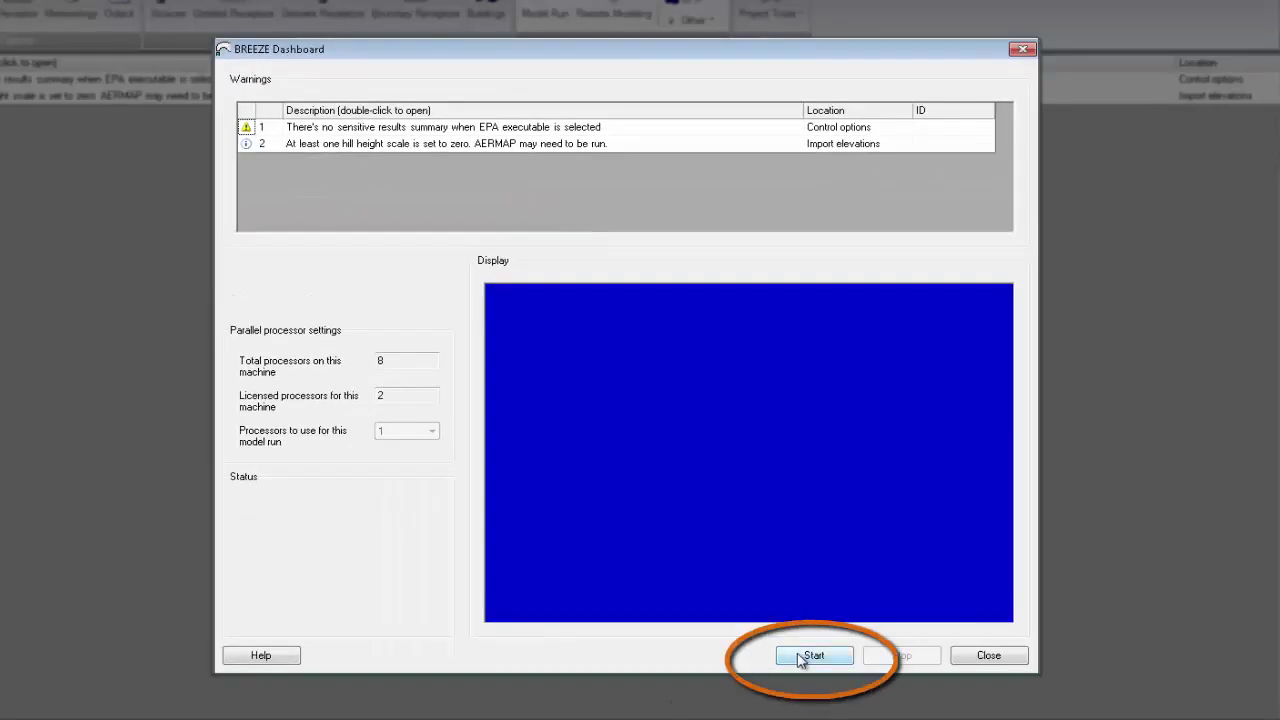
left_click(806, 656)
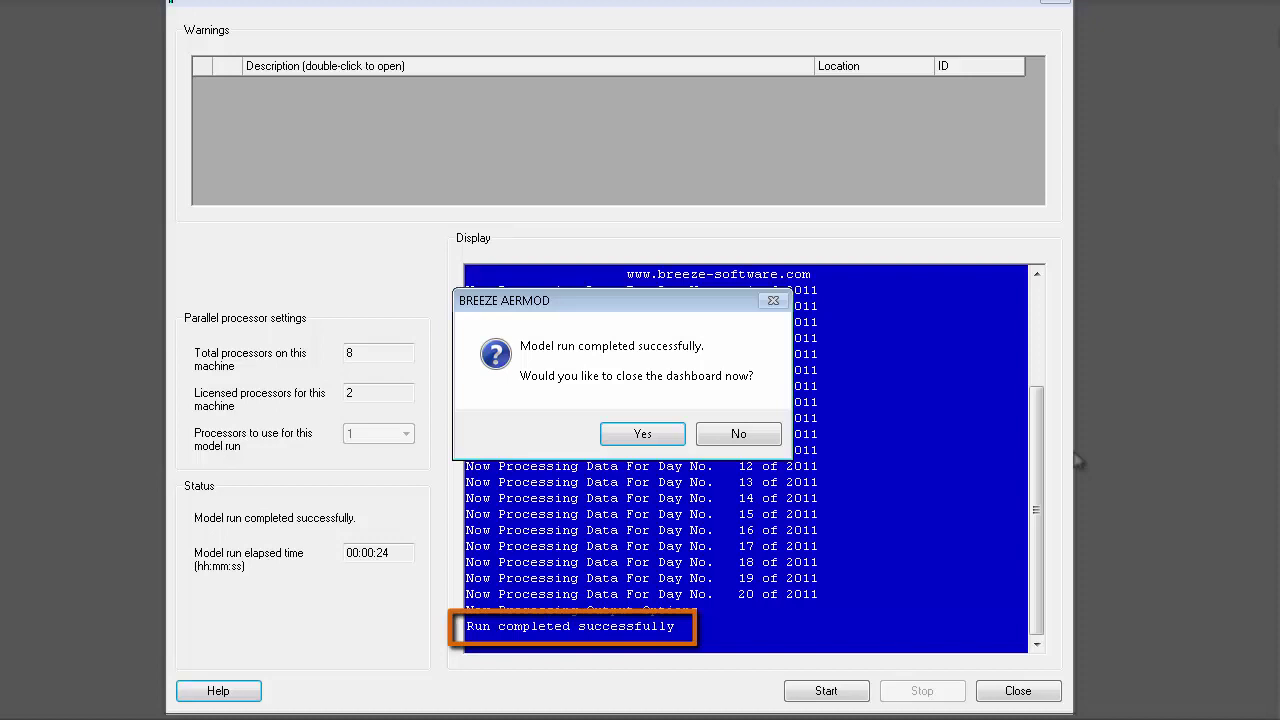
left_click(643, 434)
left_click(635, 530)
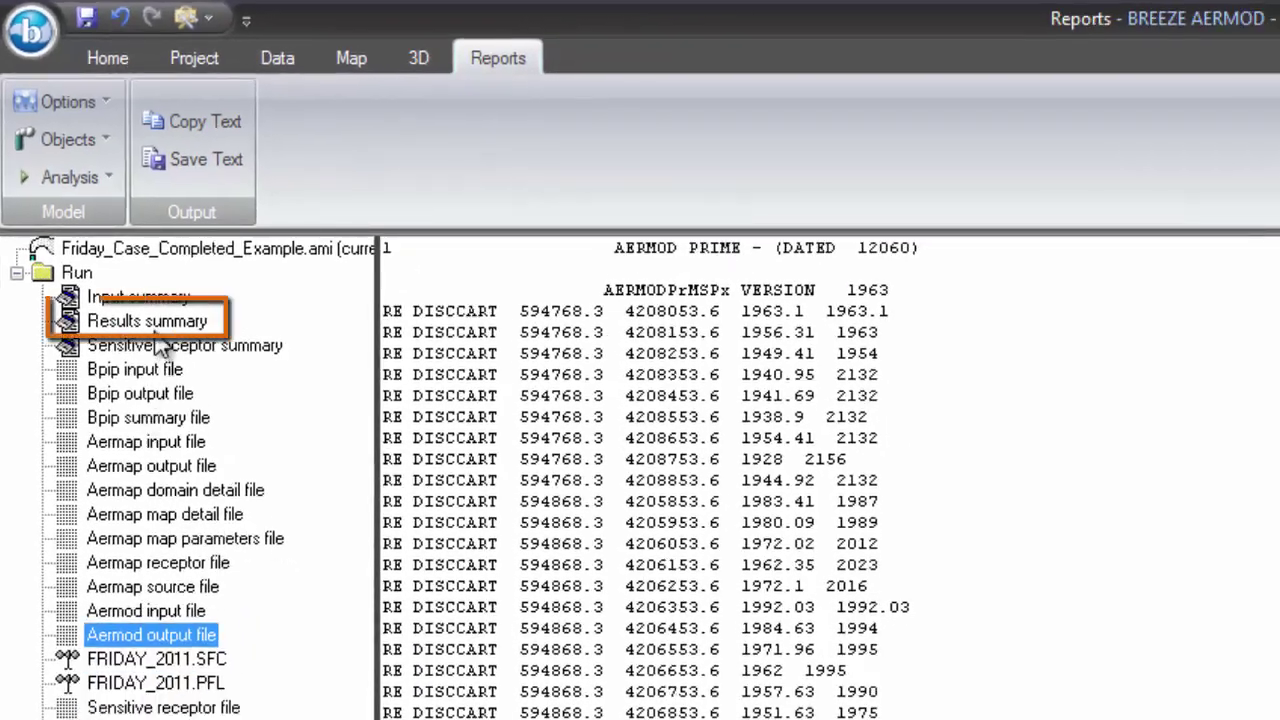
Review the highest TSP concentrations summary and load the results into BREEZE 3D Analyst
left_click(166, 355)
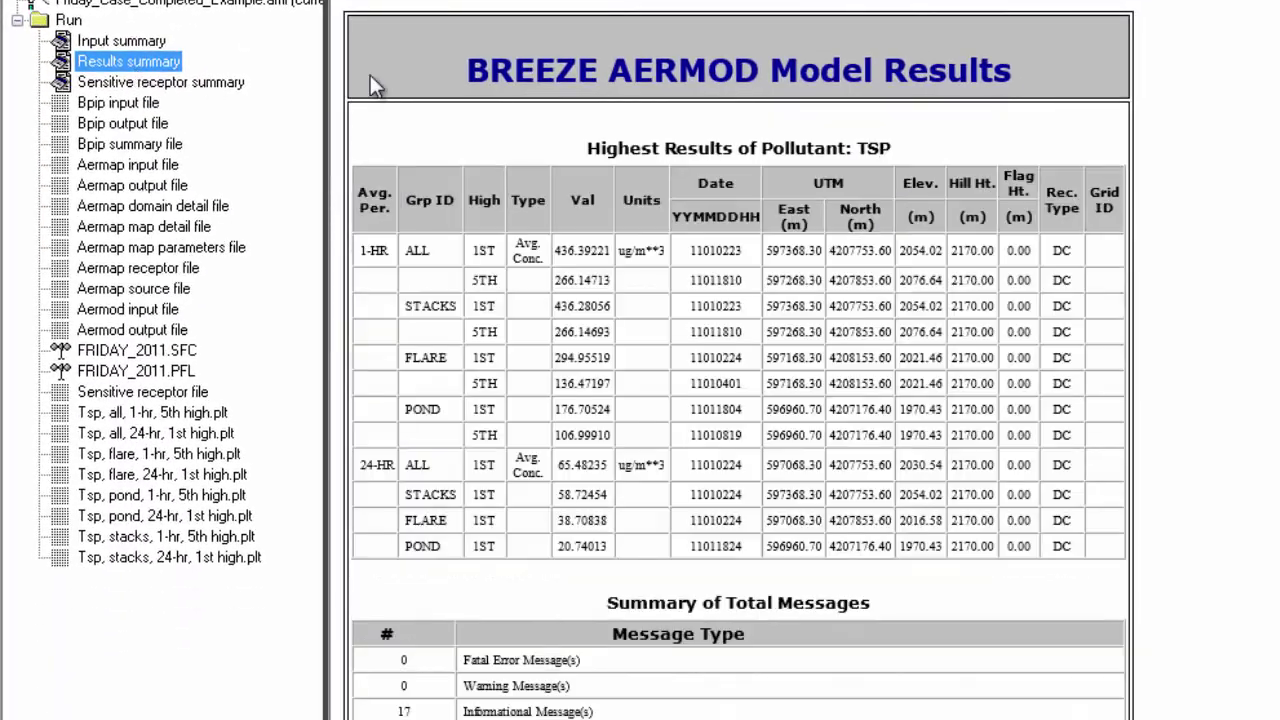
left_click(430, 252)
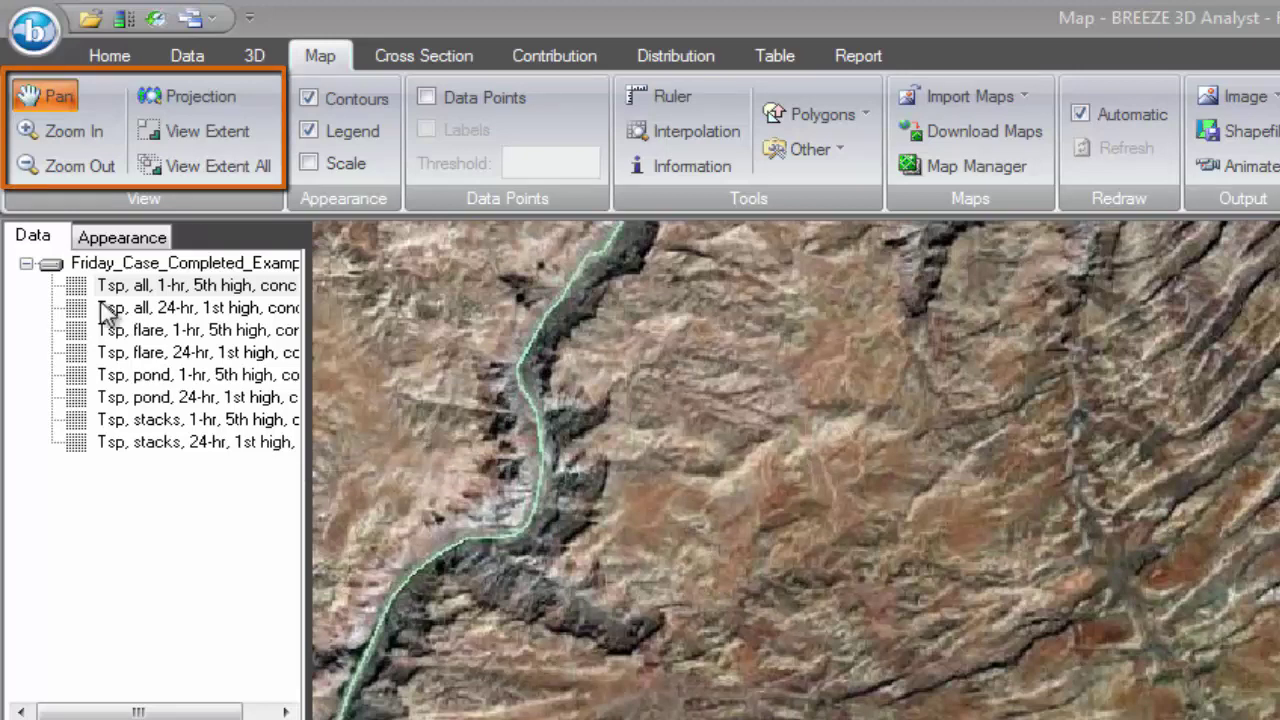
Zoom the map in closely on the concentration plume
left_click(64, 131)
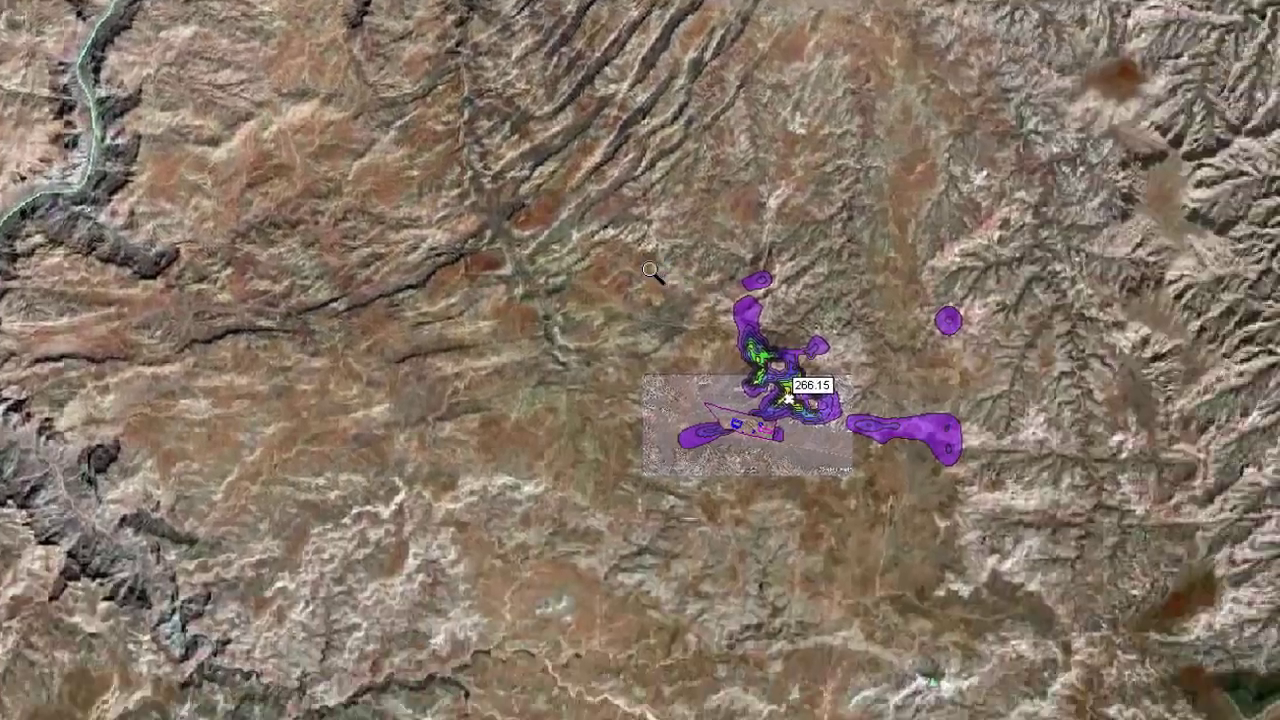
left_click_drag(734, 327, 884, 512)
left_click_drag(757, 445, 796, 477)
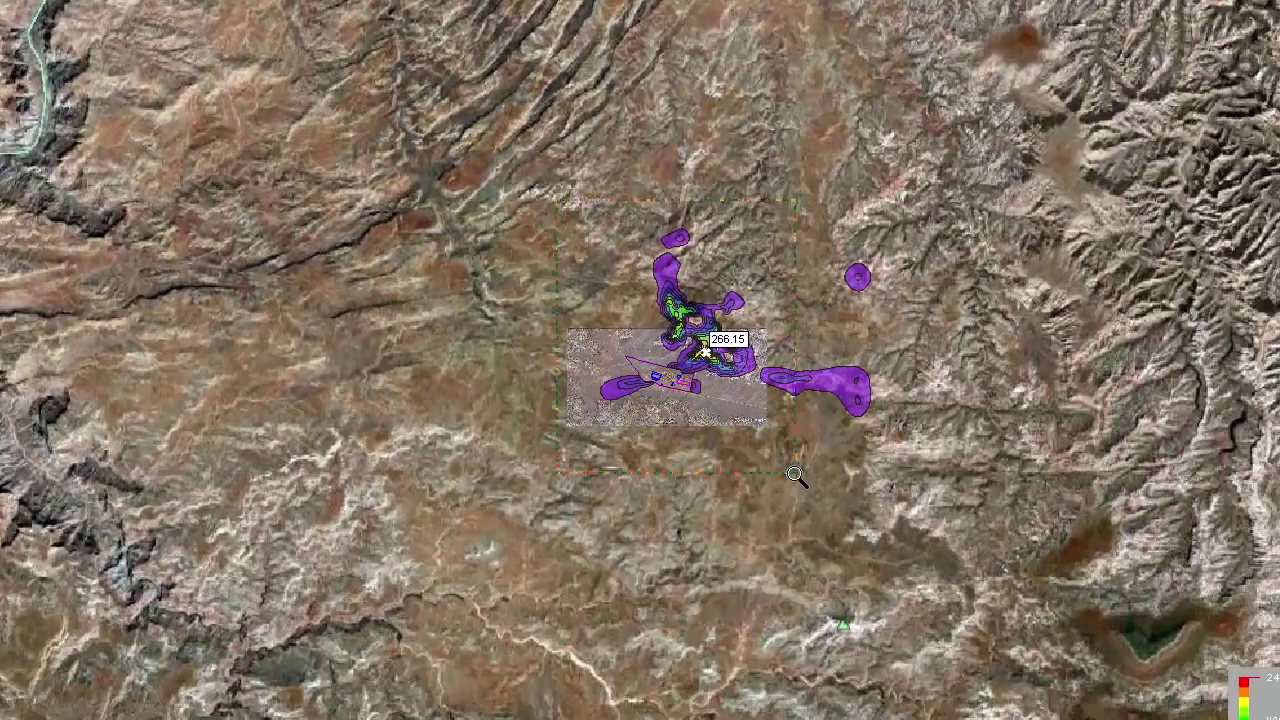
left_click_drag(693, 488, 929, 694)
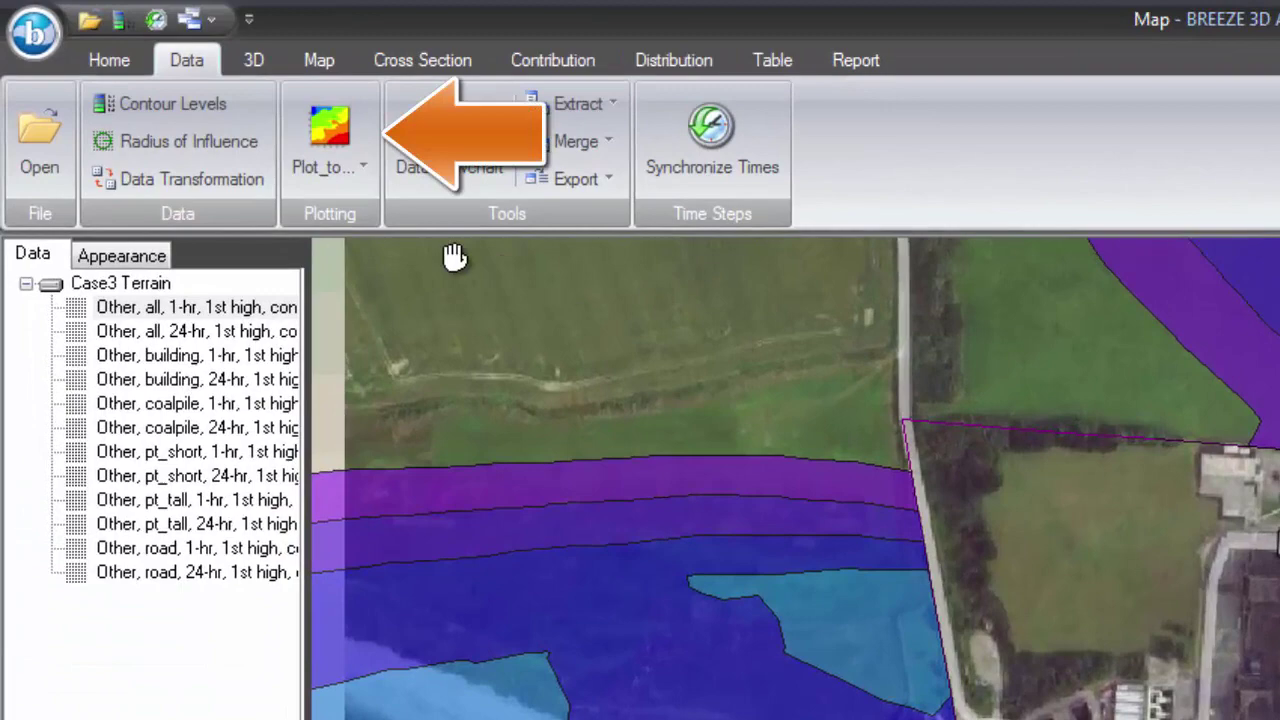
Plot the Other, all, 1-hr, 1st high contours for 1996/01/01 to Google Earth
left_click(340, 162)
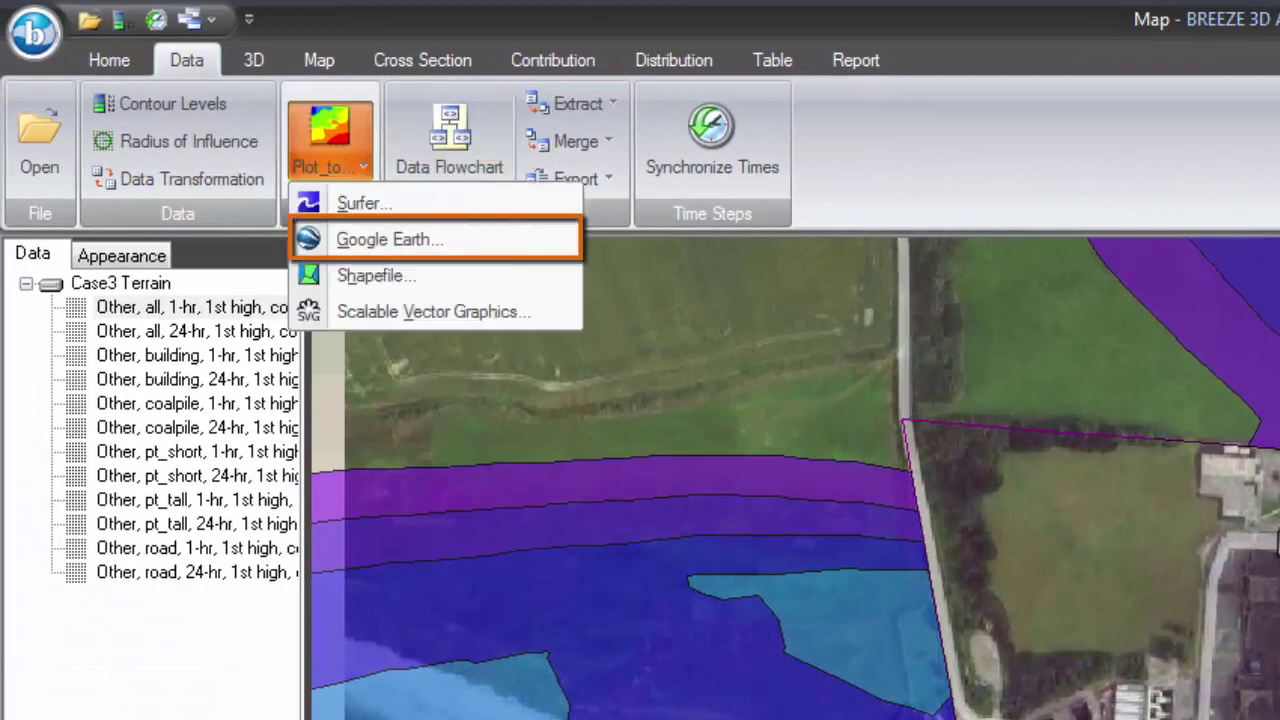
left_click(386, 240)
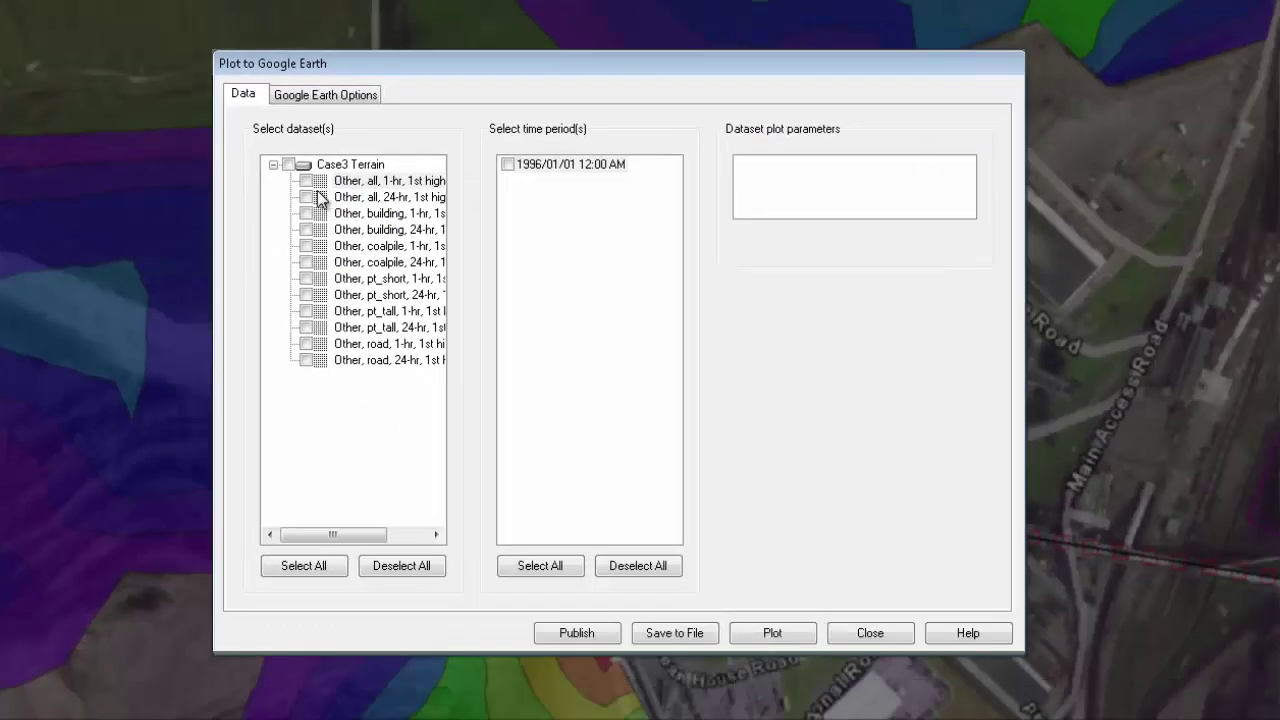
left_click(306, 181)
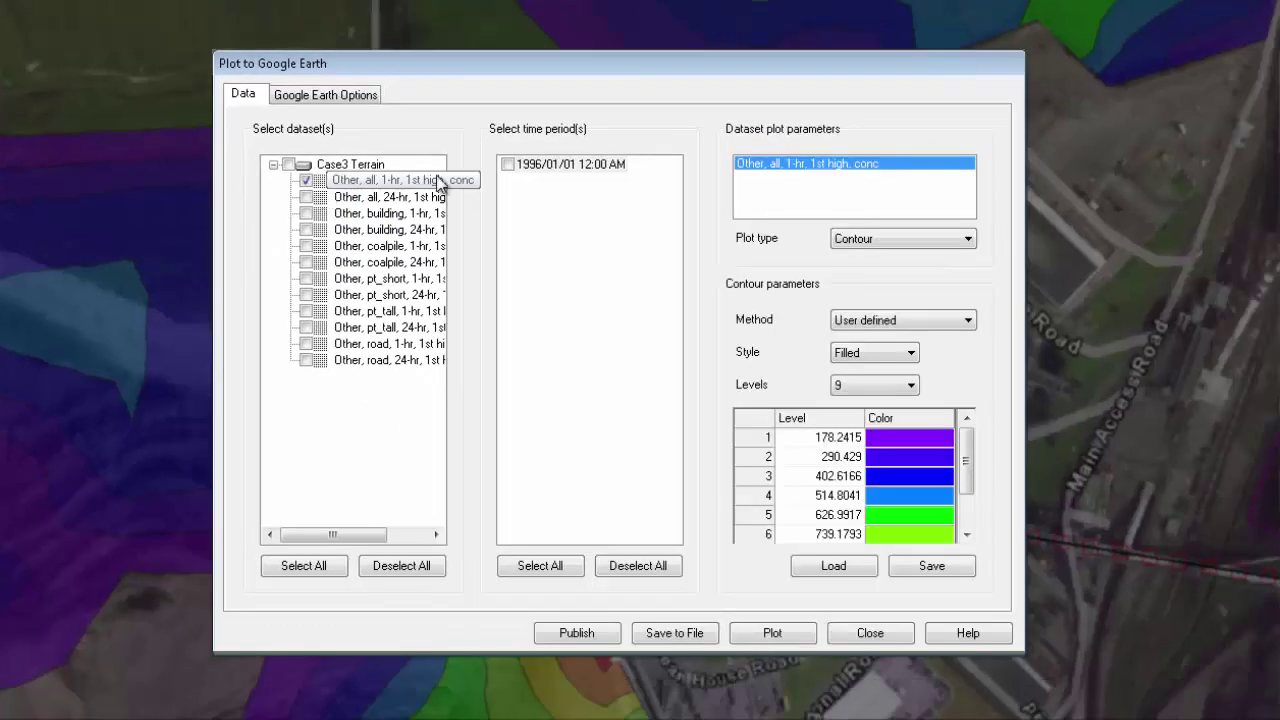
left_click(507, 164)
left_click(778, 630)
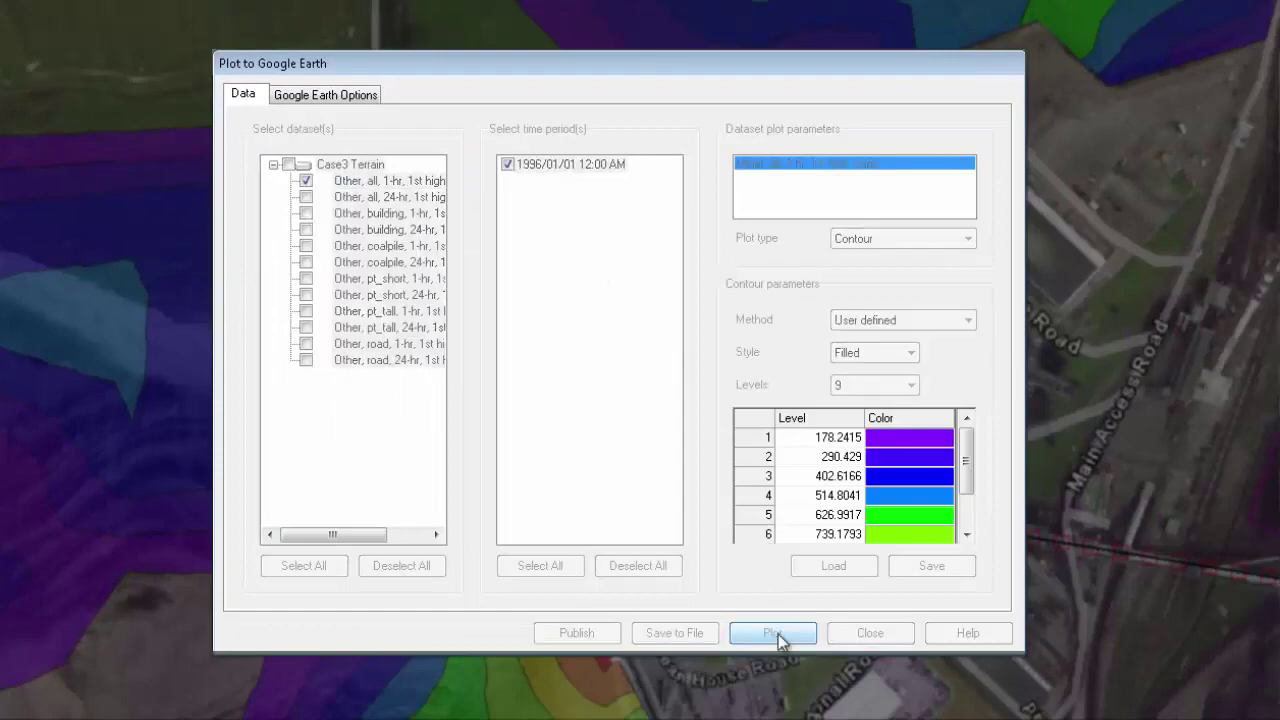
Zoom in and out on the contour plume in Google Earth, then minimize the window
scroll(776, 524, "up", 5)
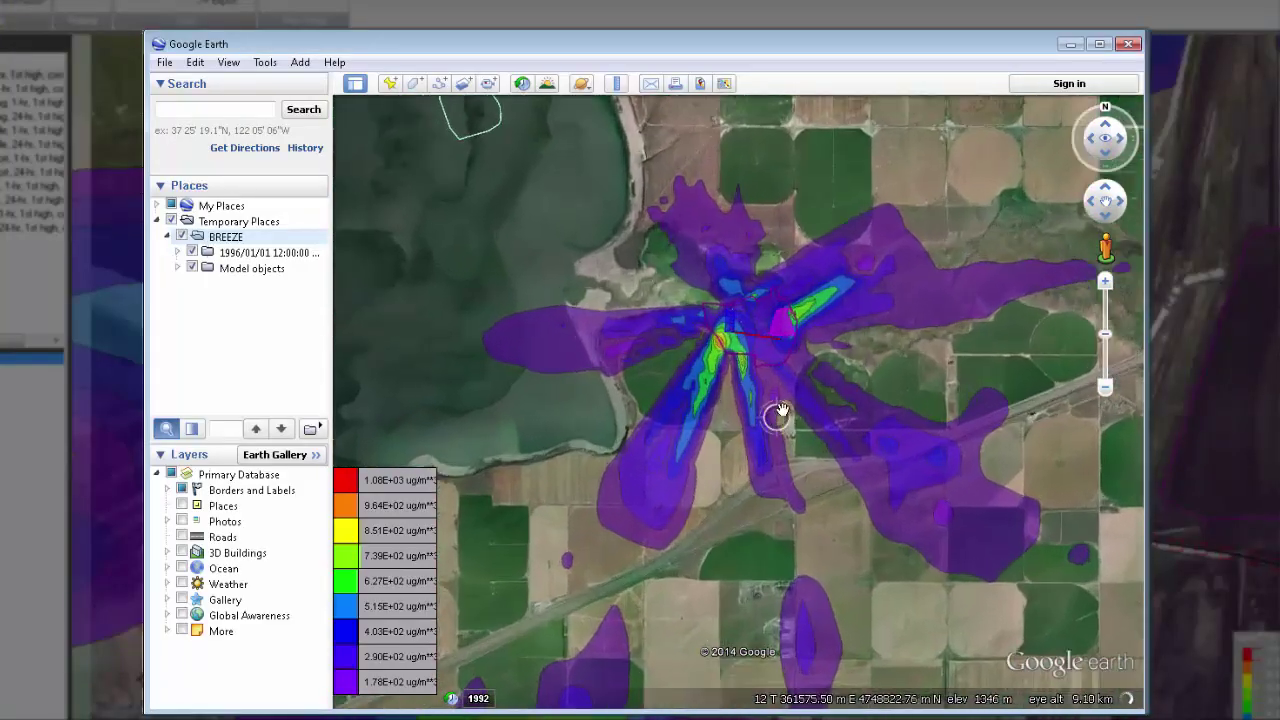
scroll(764, 440, "down", 5)
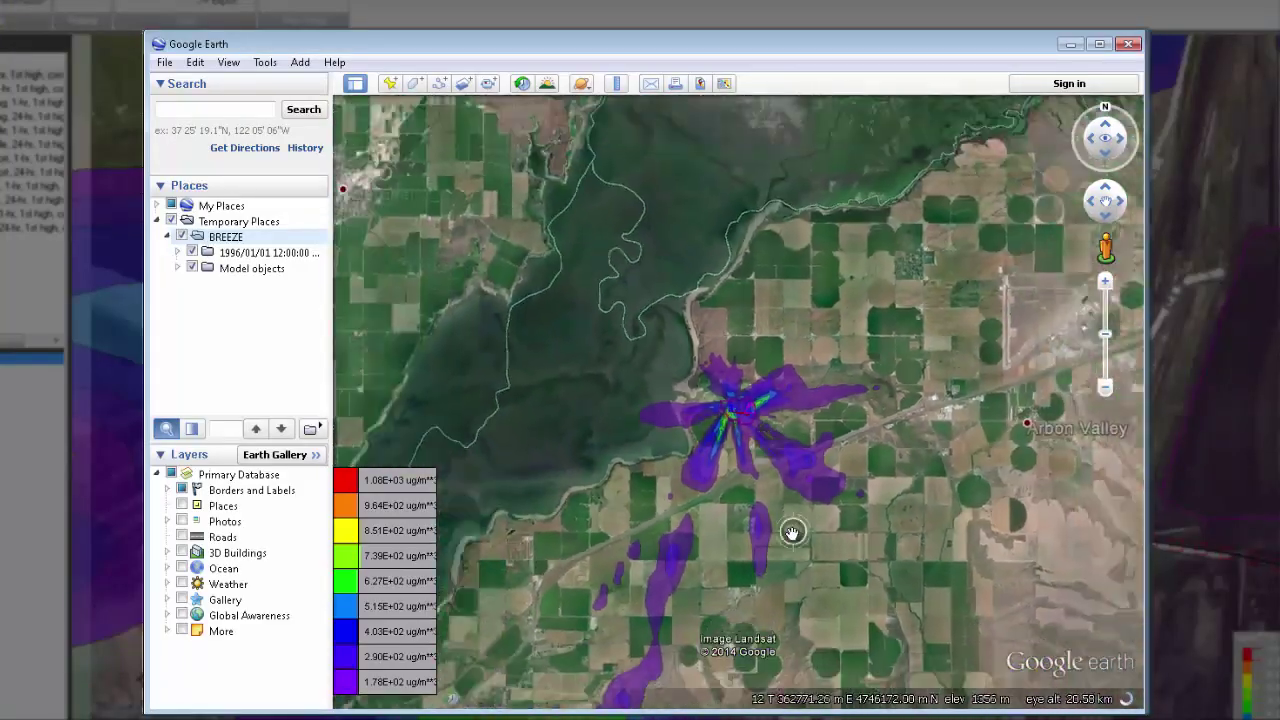
scroll(700, 450, "up", 5)
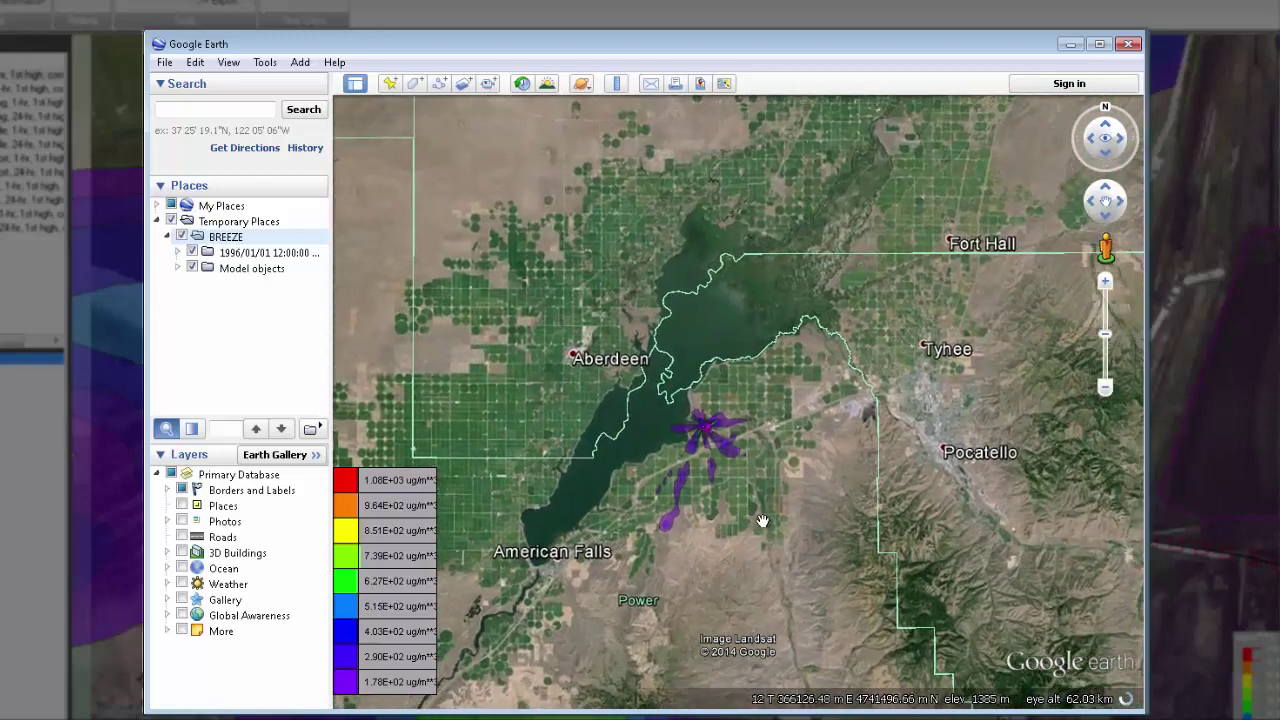
scroll(721, 433, "up", 5)
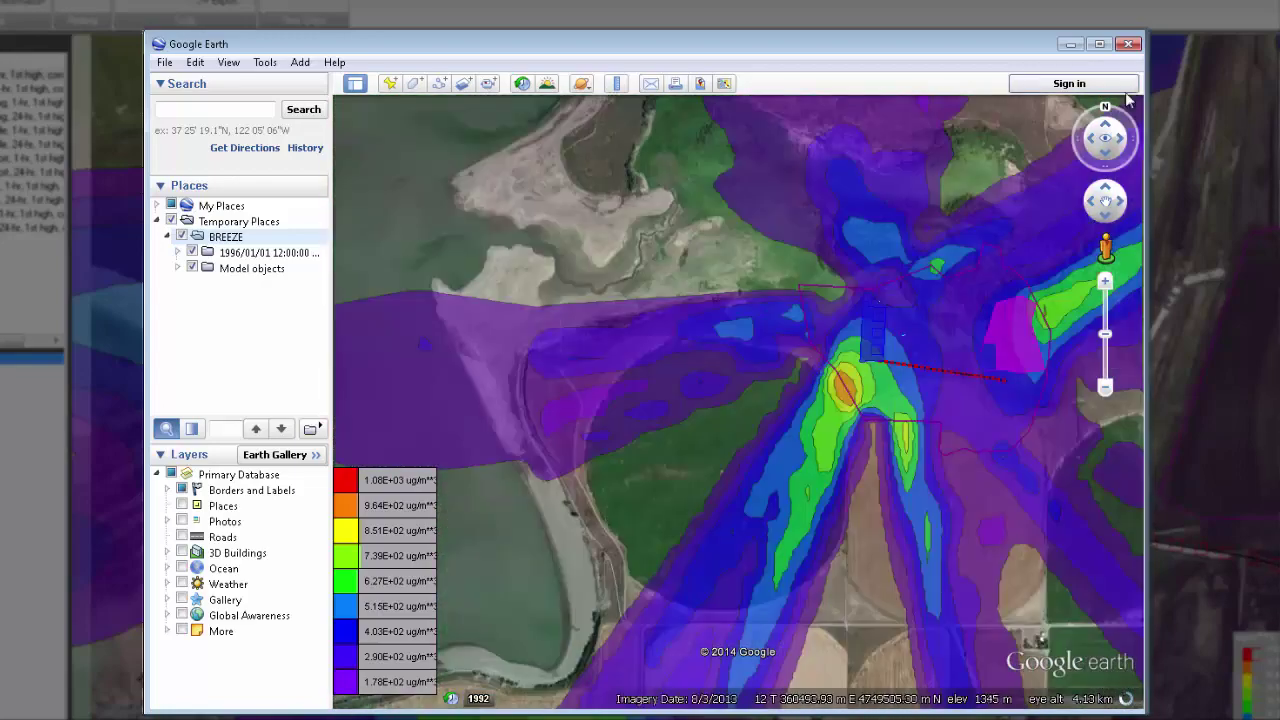
left_click(1070, 44)
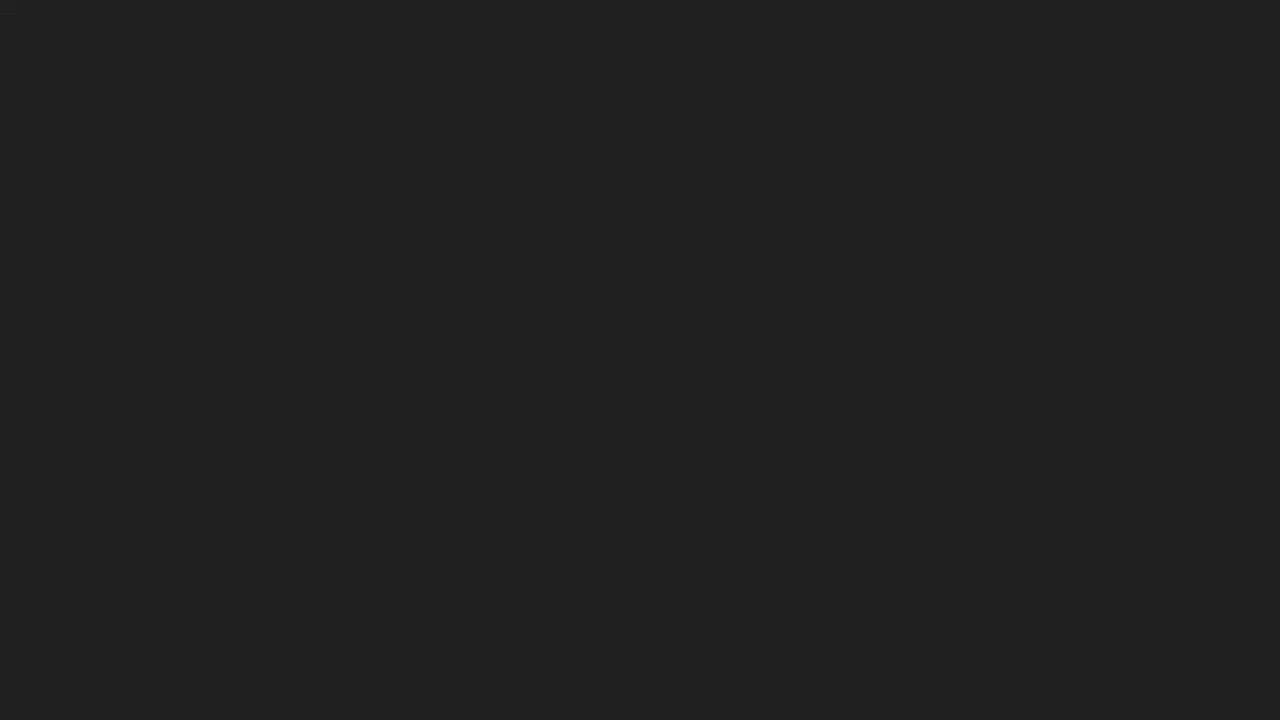